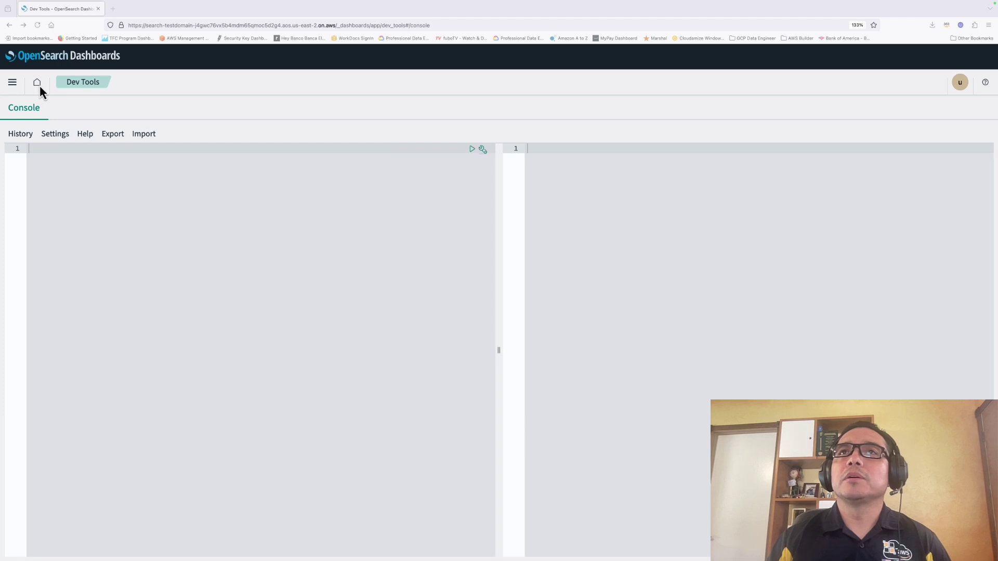
Go to the home page and open Index Management from the navigation menu
{"action": "left_click", "coordinate": [37, 84]}
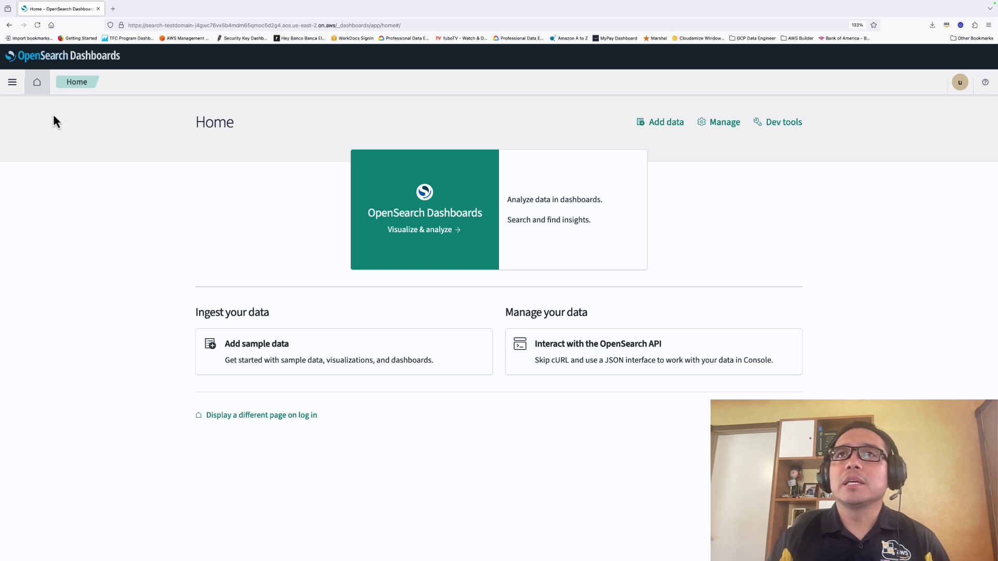
{"action": "left_click", "coordinate": [13, 83]}
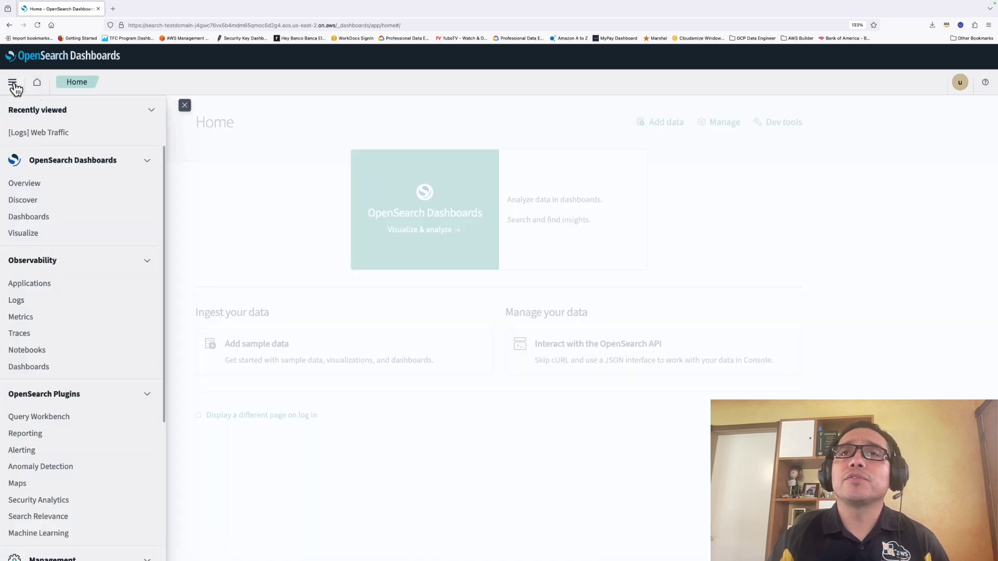
{"action": "scroll", "coordinate": [74, 248], "scroll_direction": "down", "scroll_amount": 4}
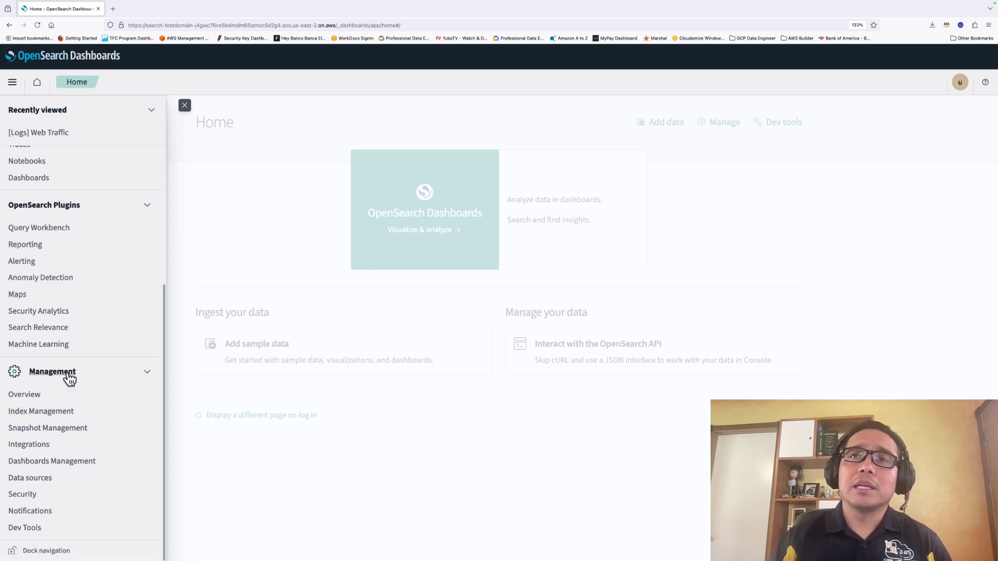
{"action": "left_click", "coordinate": [21, 413]}
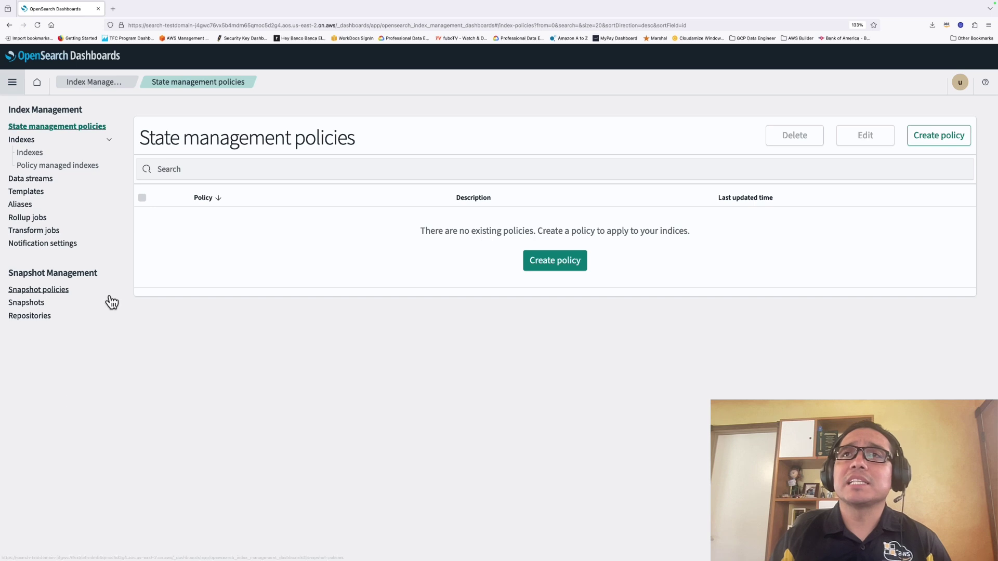
{"action": "left_click", "coordinate": [27, 147]}
{"action": "left_click", "coordinate": [27, 145]}
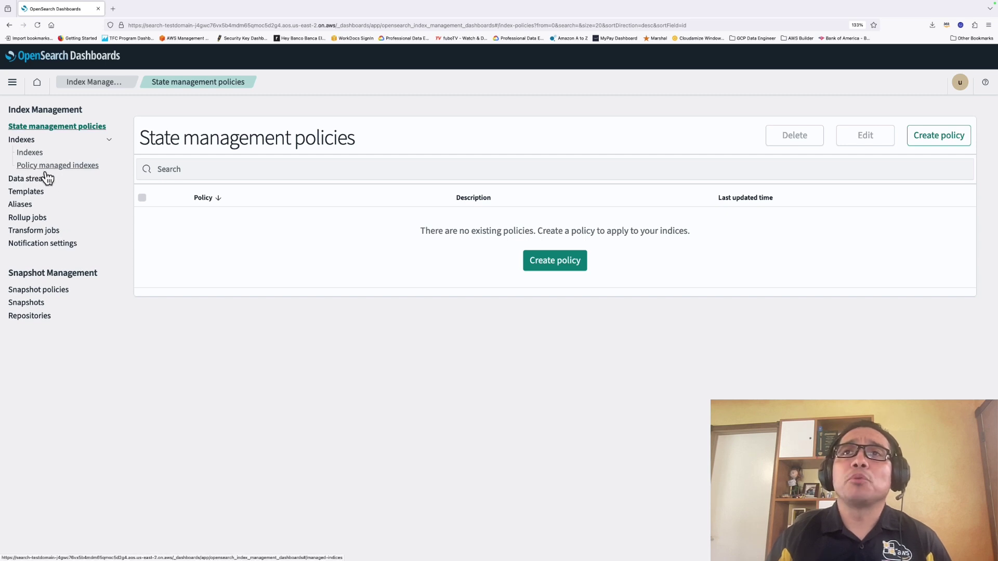
Review the existing data streams, index templates and aliases, then return to the Dev Tools console
{"action": "left_click", "coordinate": [37, 180]}
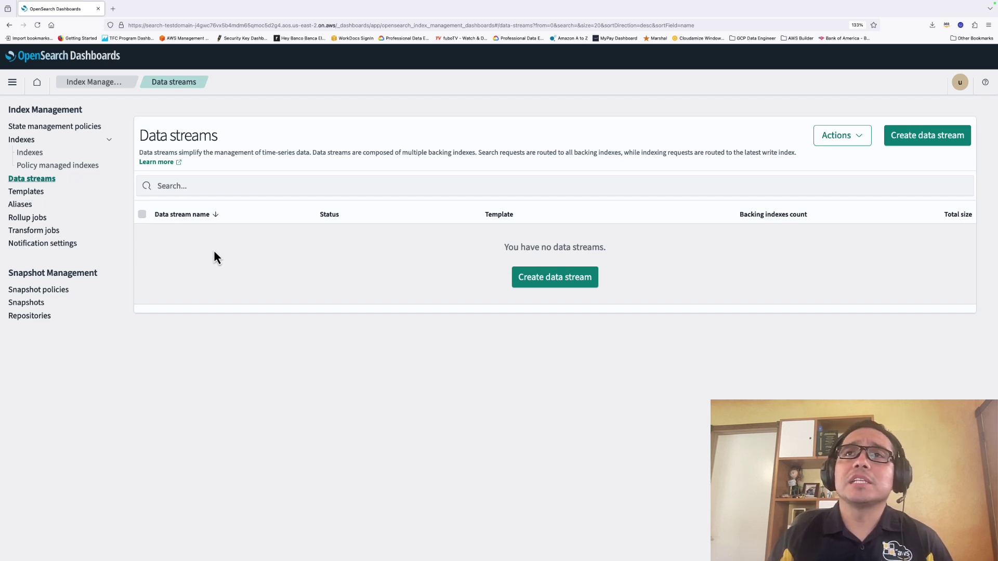
{"action": "left_click", "coordinate": [28, 193]}
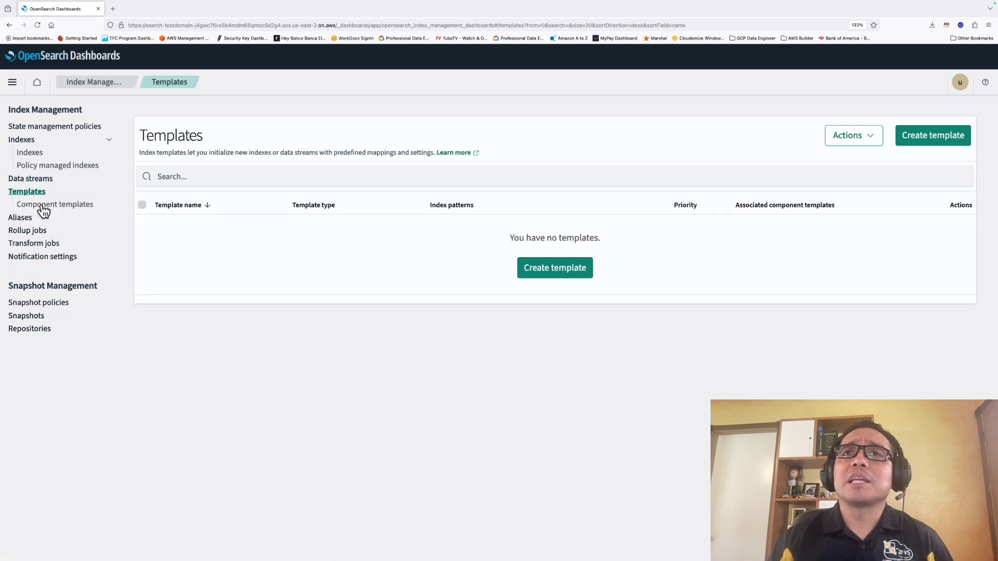
{"action": "left_click", "coordinate": [21, 218]}
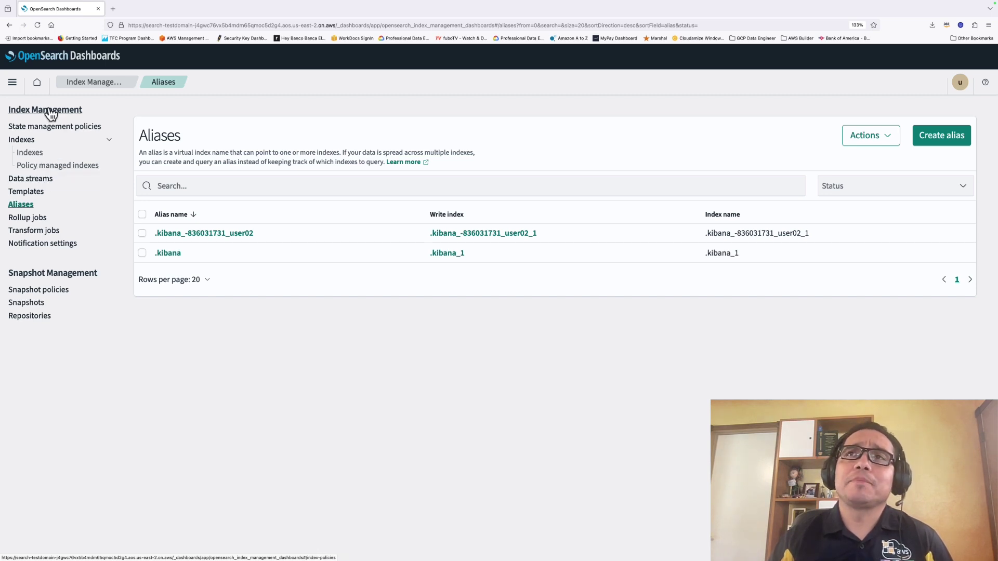
{"action": "left_click", "coordinate": [37, 84]}
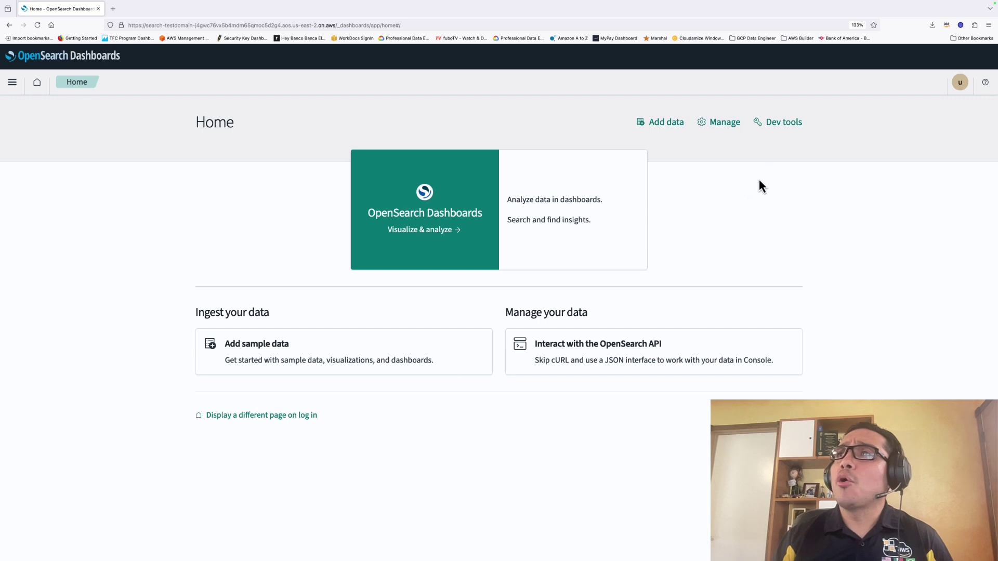
{"action": "left_click", "coordinate": [785, 125]}
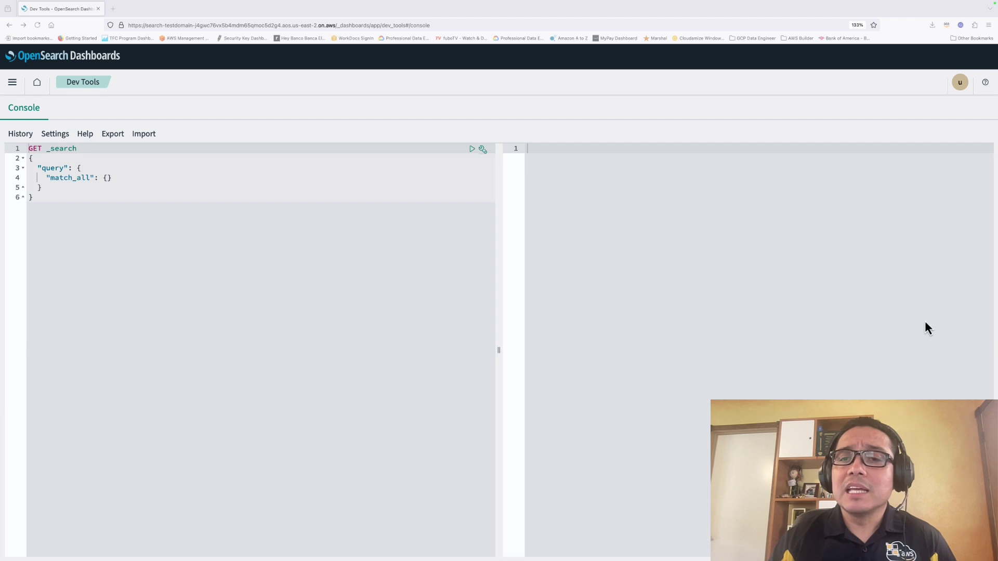
Replace the sample GET _search request with the PUT _index_template/logs-template request
{"action": "left_click", "coordinate": [66, 228]}
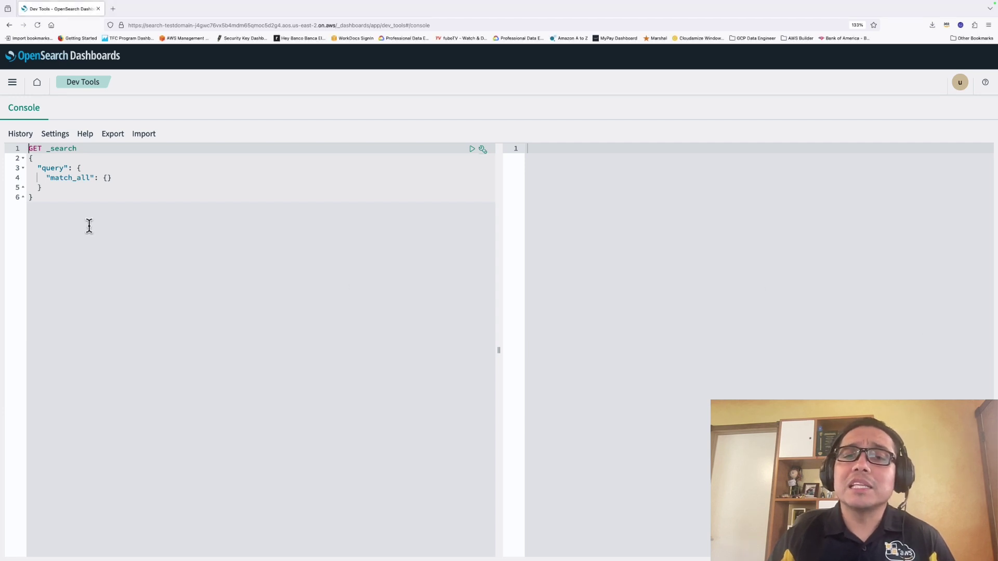
{"action": "left_click", "coordinate": [89, 225]}
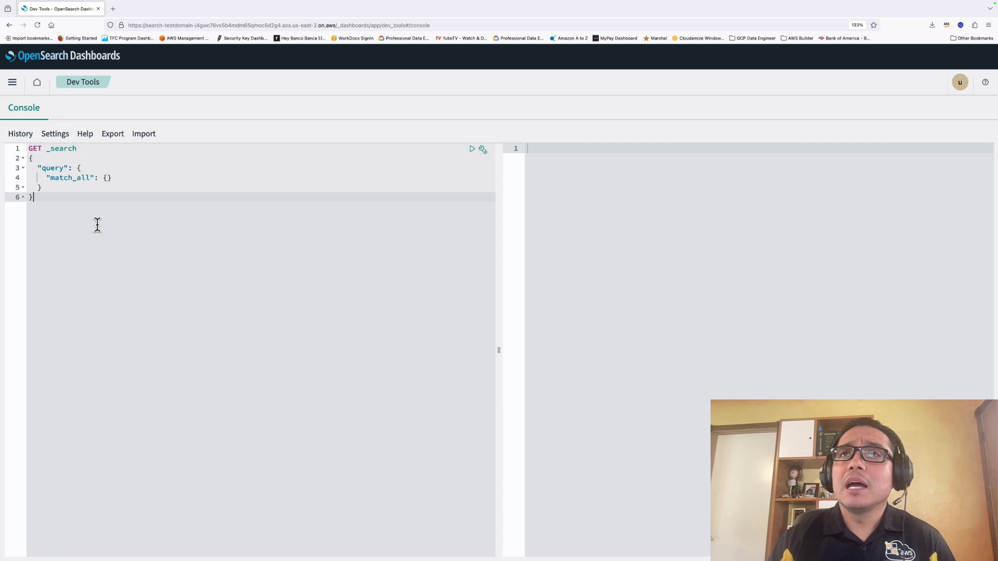
{"action": "left_click_drag", "start_coordinate": [62, 196], "coordinate": [4, 129]}
{"action": "type", "text": "PUT _index_template/logs-template {   \"index_patterns\": [     \"my-data-stream\",     \"logs-*\"   ],   \"data_stream\": {},   \"priority\": 100 }"}
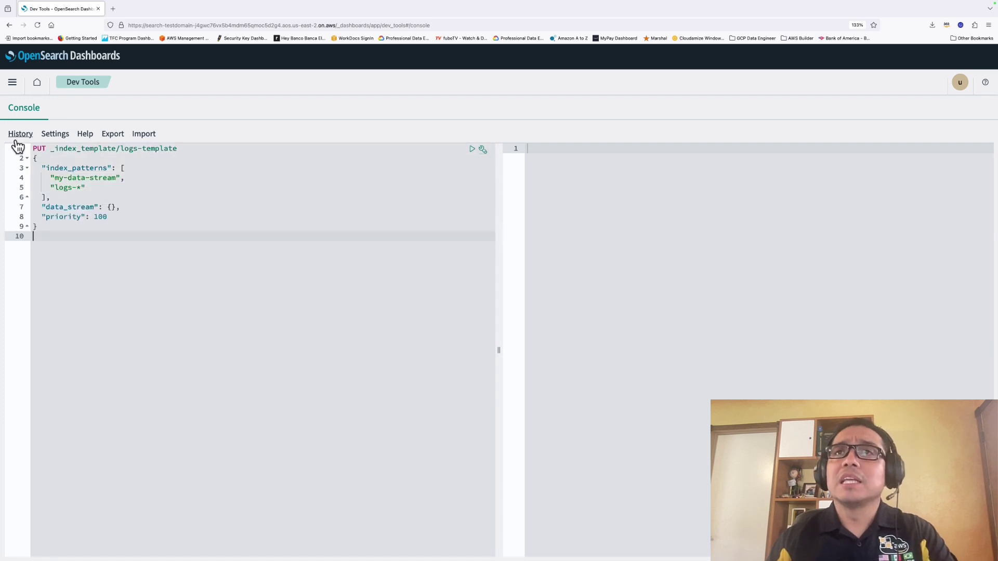
Walk through the _index_template endpoint, the logs-template name and the index_patterns key
{"action": "left_click", "coordinate": [76, 155]}
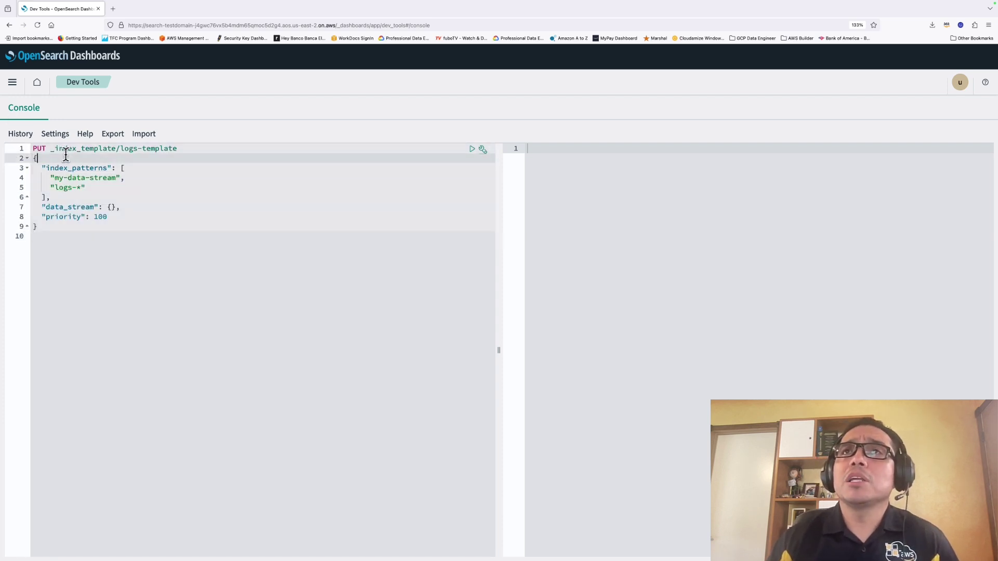
{"action": "left_click", "coordinate": [38, 149]}
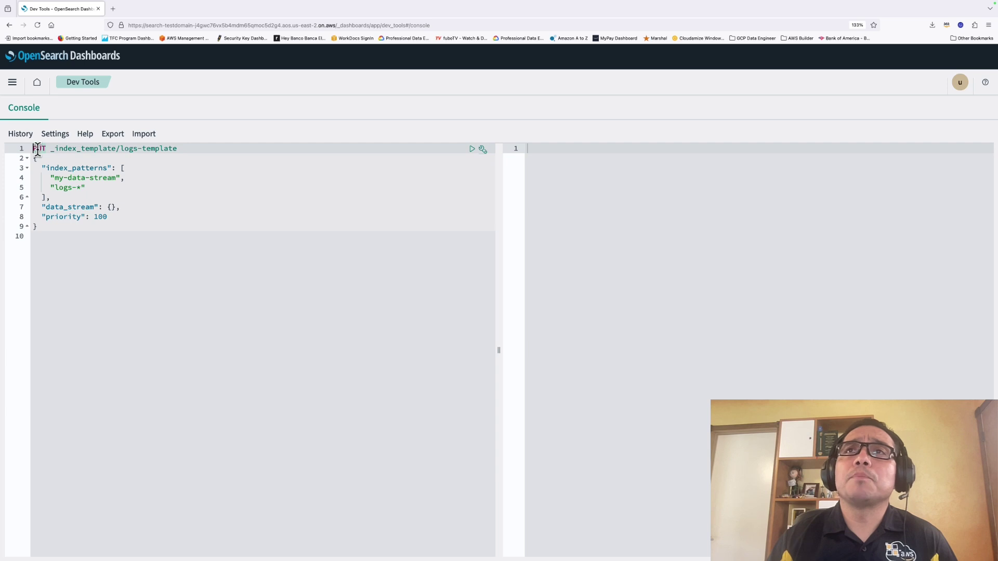
{"action": "left_click_drag", "start_coordinate": [51, 151], "coordinate": [114, 151]}
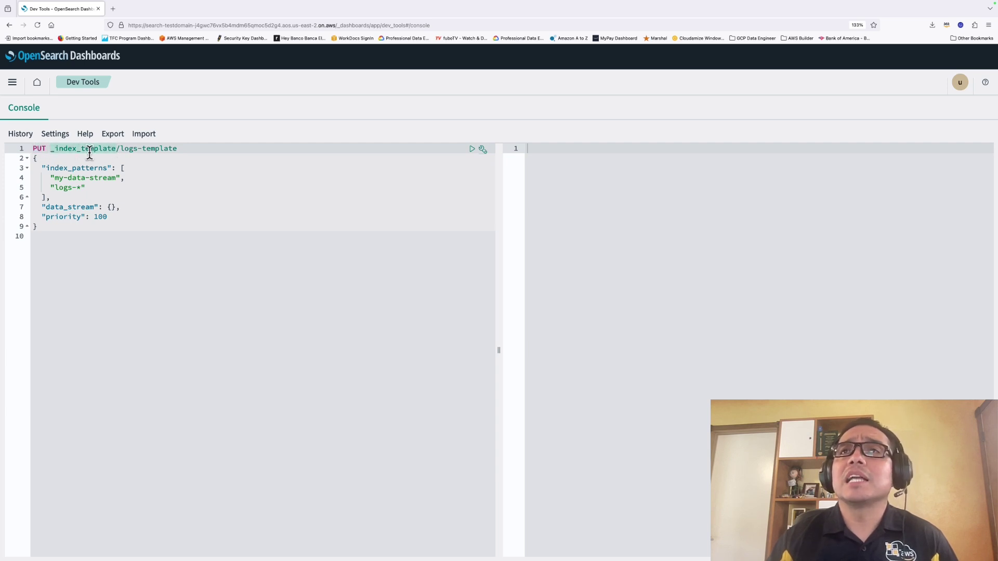
{"action": "left_click", "coordinate": [123, 151]}
{"action": "left_click_drag", "start_coordinate": [122, 151], "coordinate": [178, 151]}
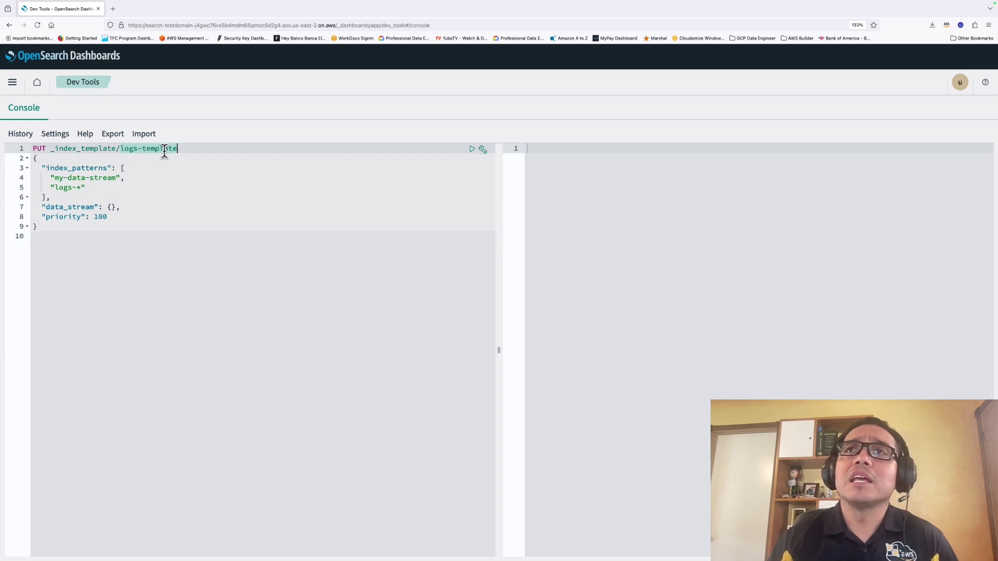
{"action": "left_click", "coordinate": [81, 174]}
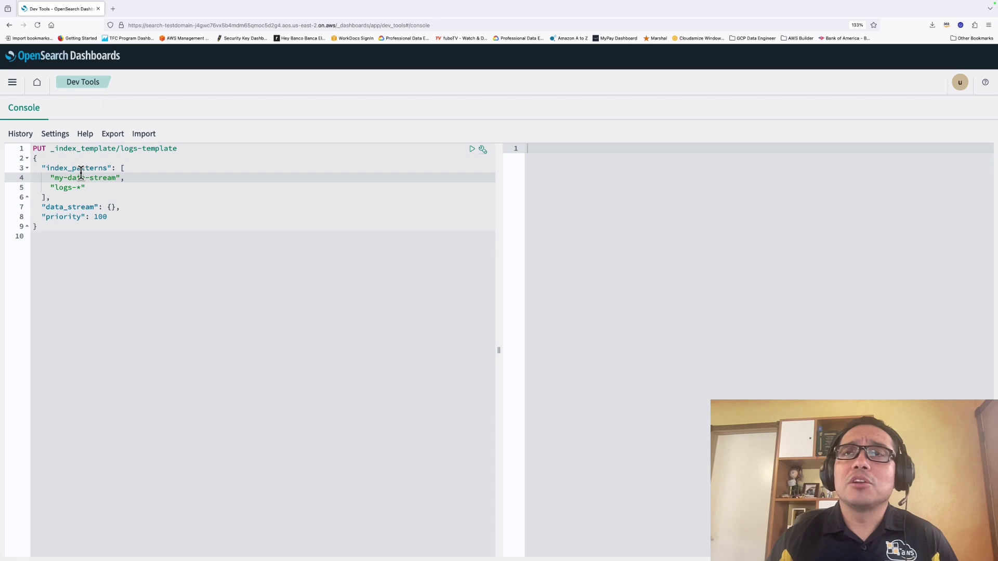
{"action": "left_click_drag", "start_coordinate": [46, 167], "coordinate": [108, 166]}
{"action": "left_click", "coordinate": [94, 168]}
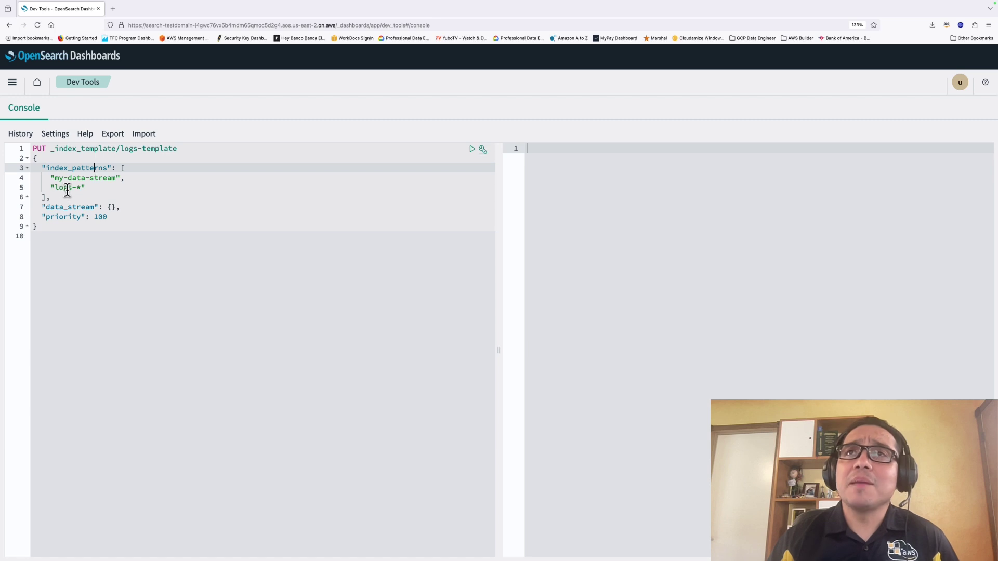
Check the logs-* pattern and data_stream setting, then send the template request
{"action": "left_click", "coordinate": [63, 188]}
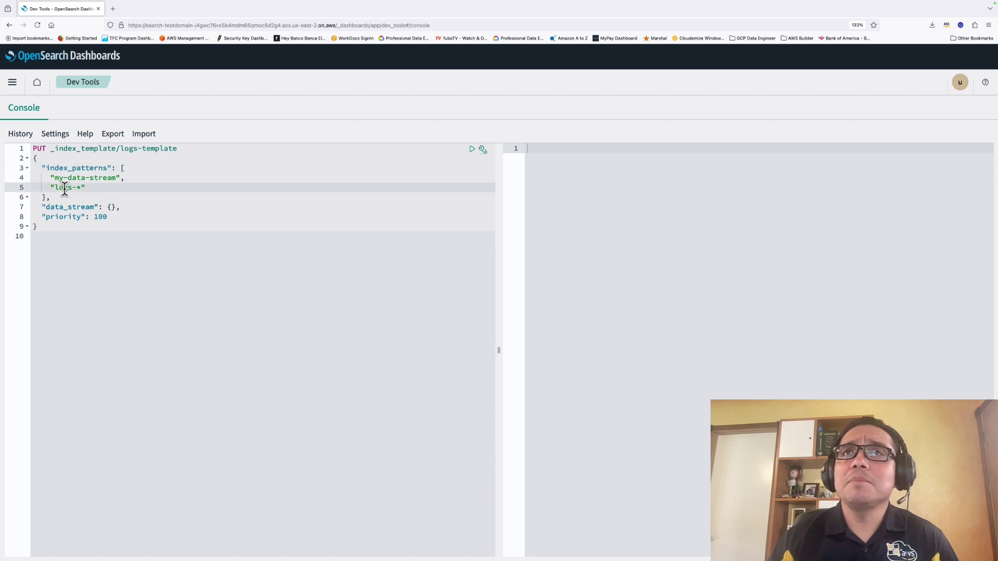
{"action": "left_click_drag", "start_coordinate": [55, 188], "coordinate": [83, 191]}
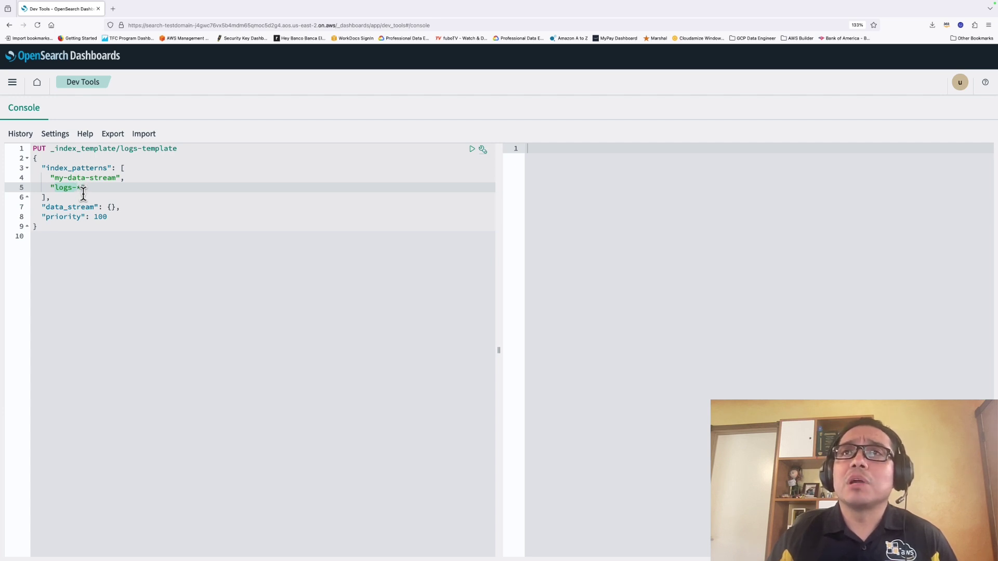
{"action": "left_click", "coordinate": [86, 206]}
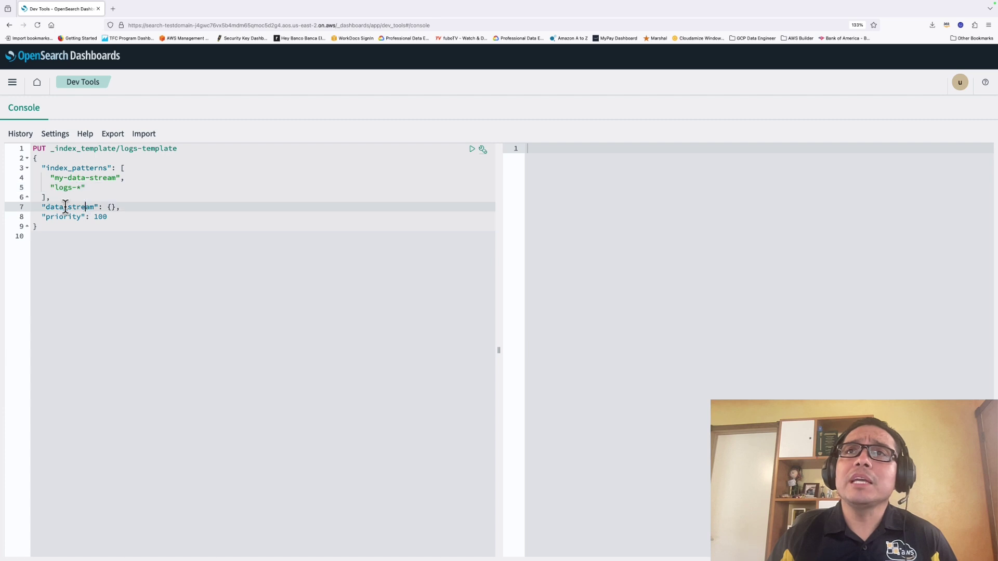
{"action": "left_click_drag", "start_coordinate": [47, 208], "coordinate": [96, 207]}
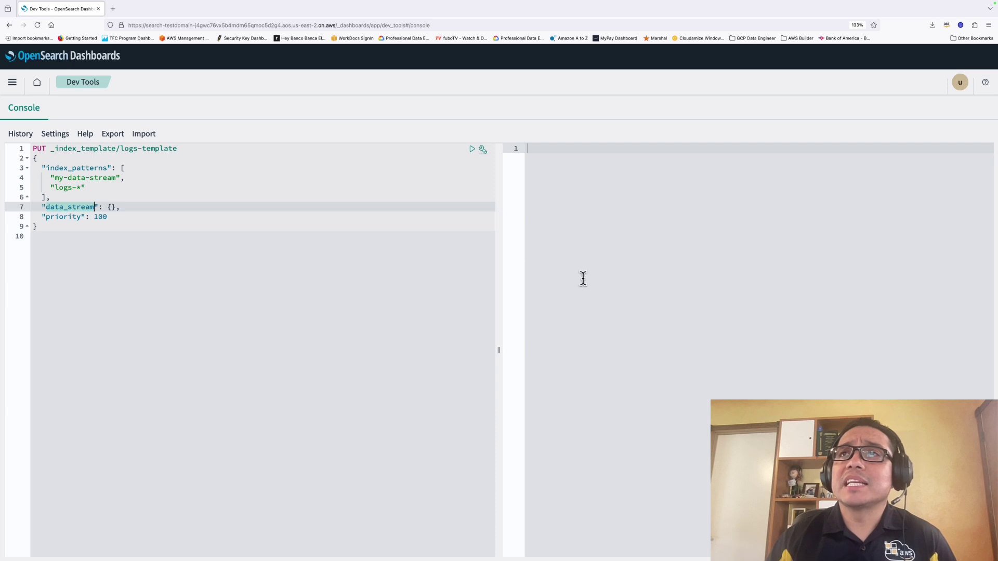
{"action": "left_click", "coordinate": [472, 149]}
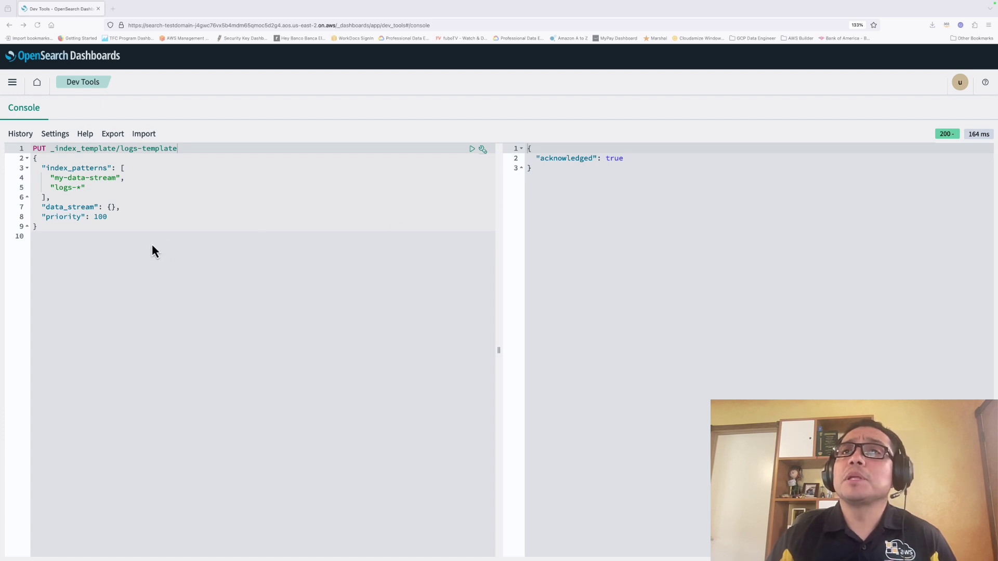
Paste the PUT _data_stream/logs-redis request on line 12 below the template
{"action": "left_click", "coordinate": [118, 243]}
{"action": "key", "text": "Return"}
{"action": "key", "text": "Return"}
{"action": "type", "text": "PUT _data_stream/logs-redis"}
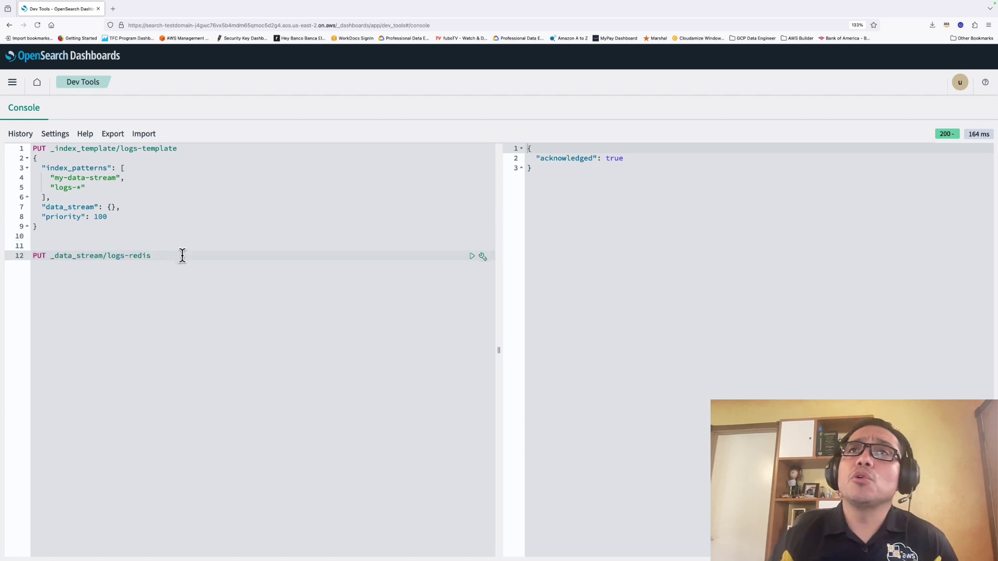
Confirm the Index Management Data streams list is empty, view the create form, and return to Dev Tools
{"action": "left_click", "coordinate": [14, 83]}
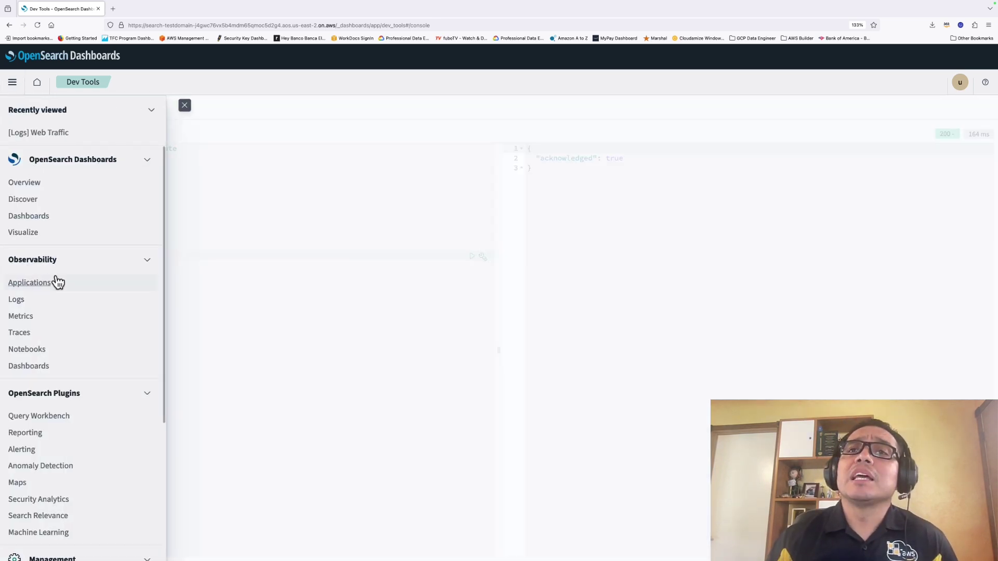
{"action": "scroll", "coordinate": [61, 343], "scroll_direction": "down", "scroll_amount": 4}
{"action": "left_click", "coordinate": [55, 415]}
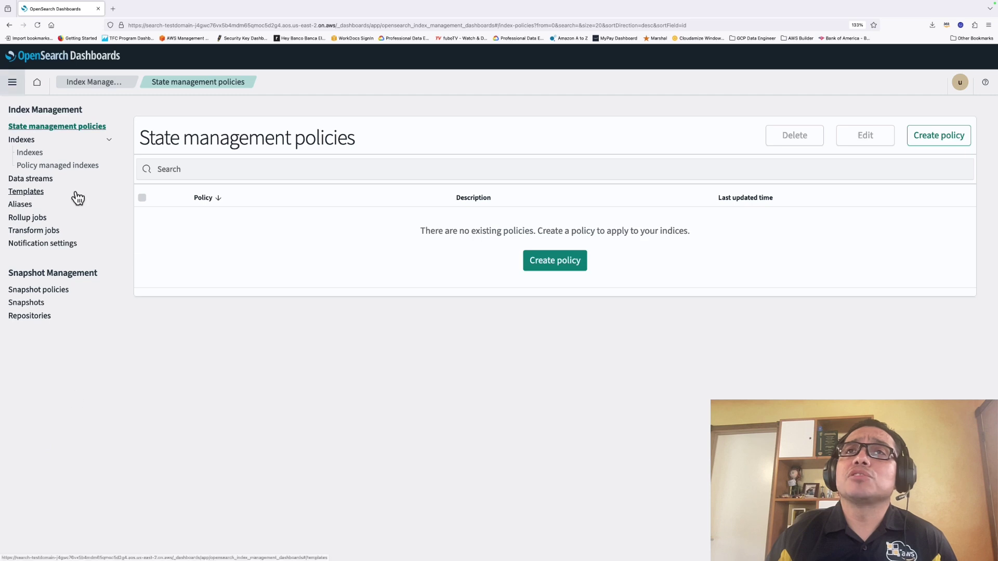
{"action": "left_click", "coordinate": [33, 181]}
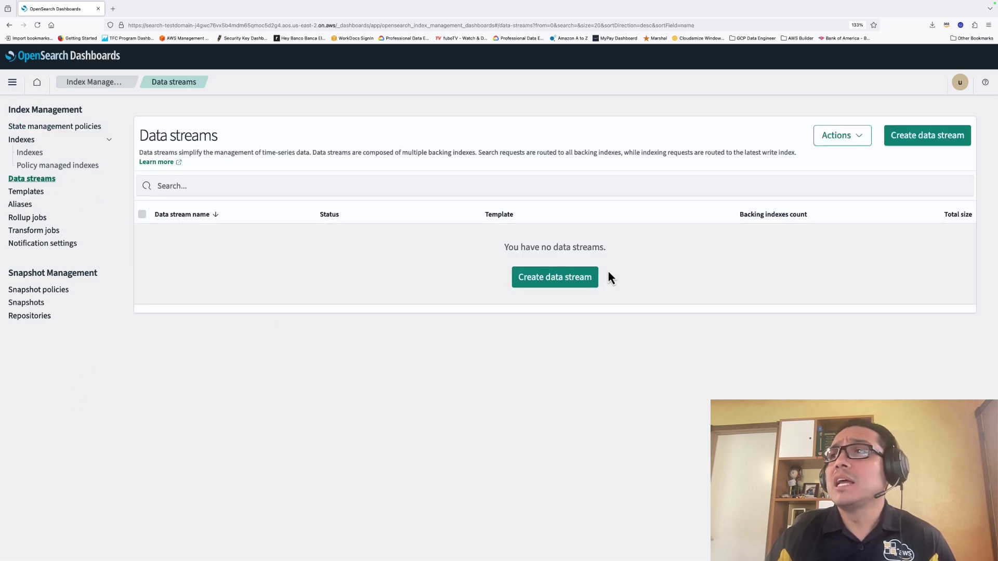
{"action": "left_click", "coordinate": [557, 278]}
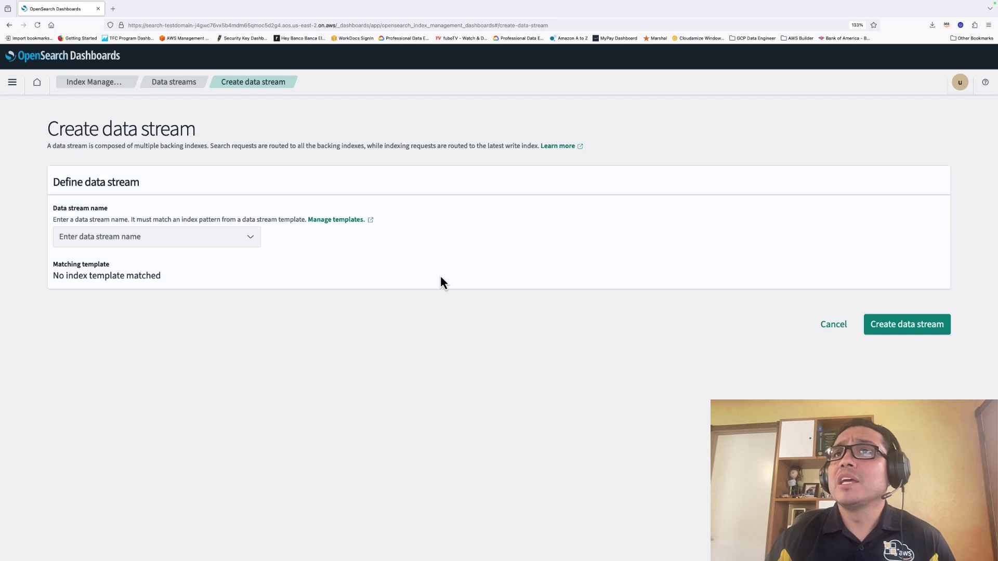
{"action": "left_click", "coordinate": [42, 85]}
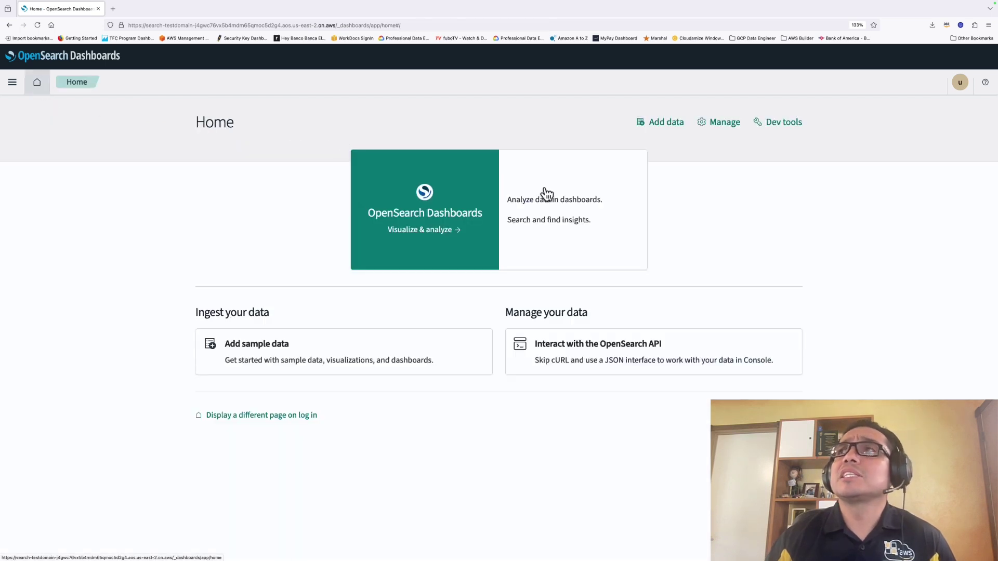
{"action": "left_click", "coordinate": [785, 124]}
Run PUT _data_stream/logs-redis to create the stream, then bring up the navigation menu
{"action": "left_click", "coordinate": [75, 255]}
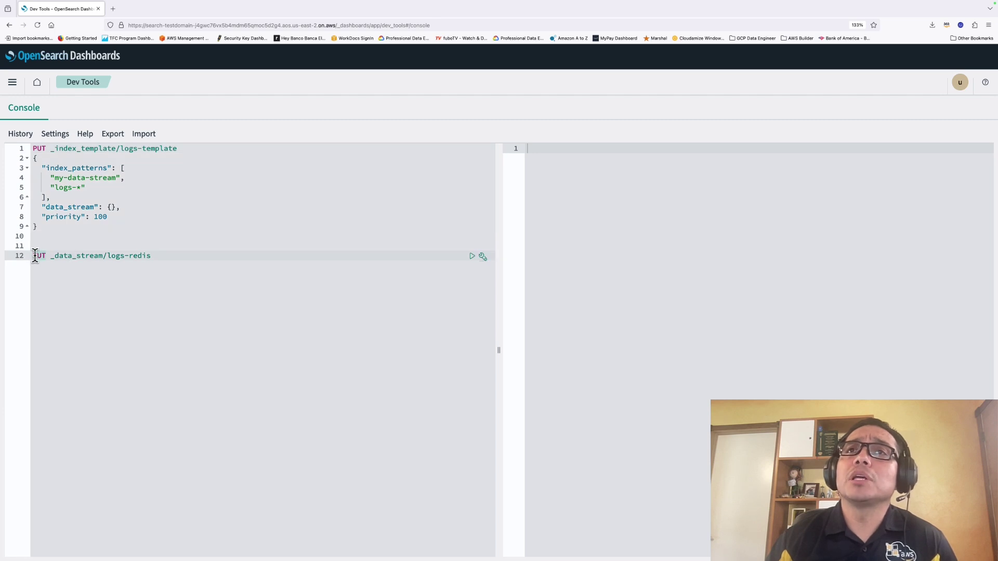
{"action": "left_click_drag", "start_coordinate": [50, 256], "coordinate": [103, 257]}
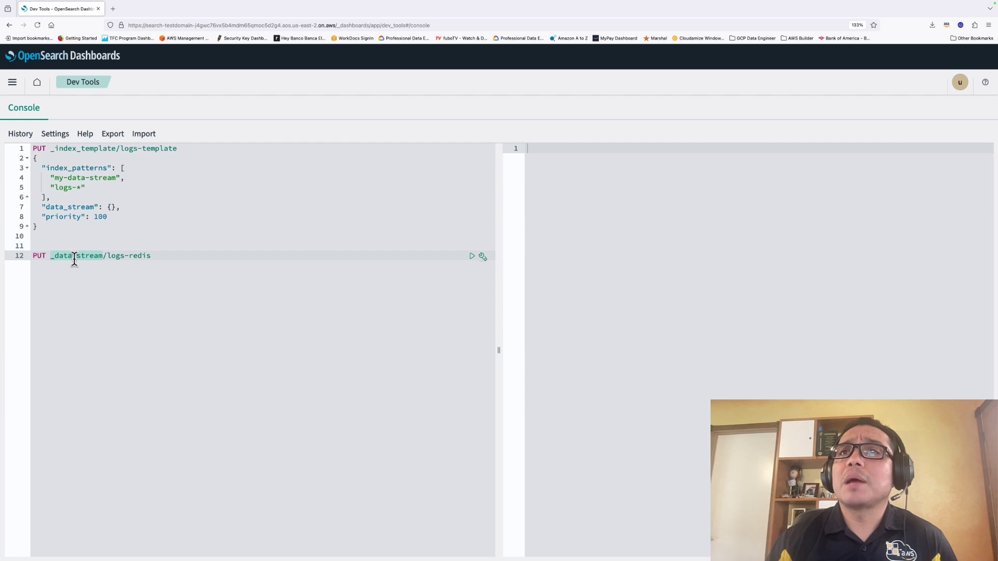
{"action": "left_click", "coordinate": [95, 257]}
{"action": "left_click_drag", "start_coordinate": [107, 256], "coordinate": [155, 256]}
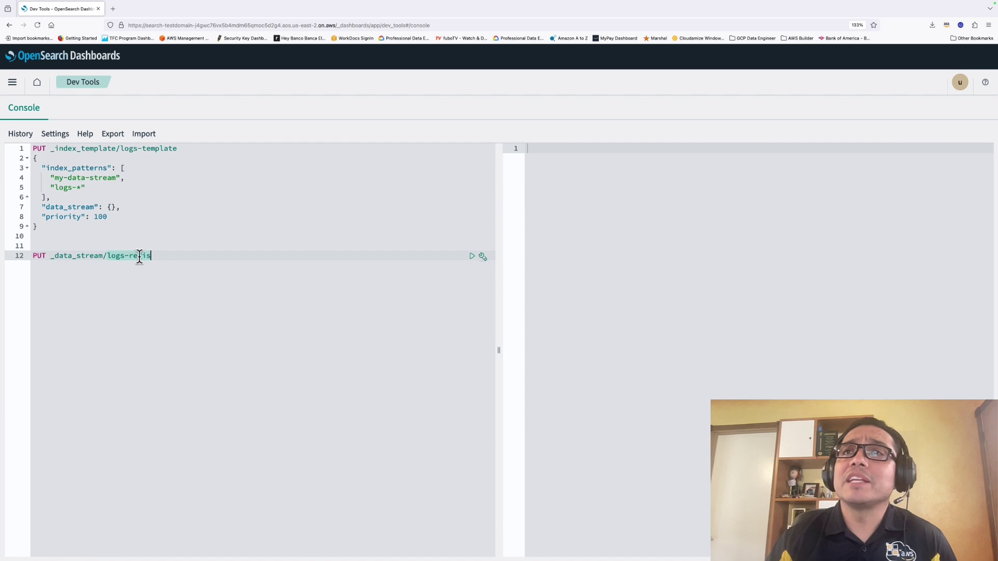
{"action": "left_click", "coordinate": [472, 257]}
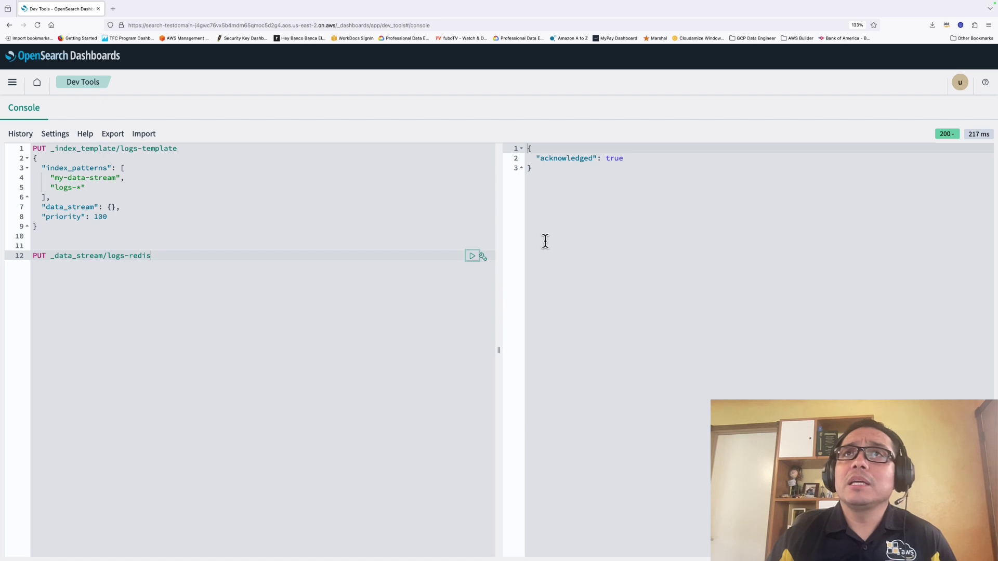
{"action": "left_click", "coordinate": [11, 82]}
{"action": "scroll", "coordinate": [92, 309], "scroll_direction": "down", "scroll_amount": 3}
Check that logs-redis is listed under Data streams, then return to the Dev Tools console
{"action": "left_click", "coordinate": [49, 411]}
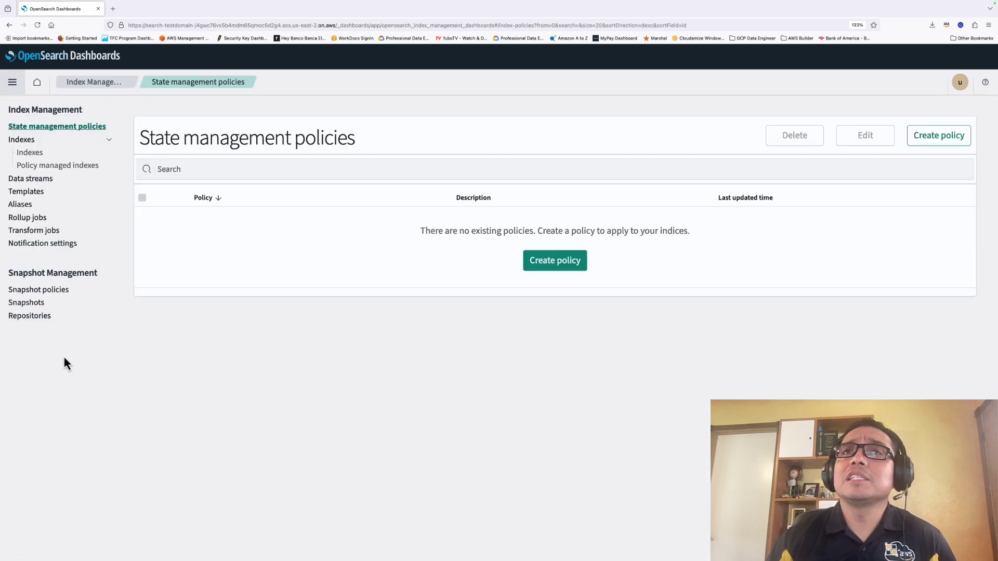
{"action": "left_click", "coordinate": [32, 180]}
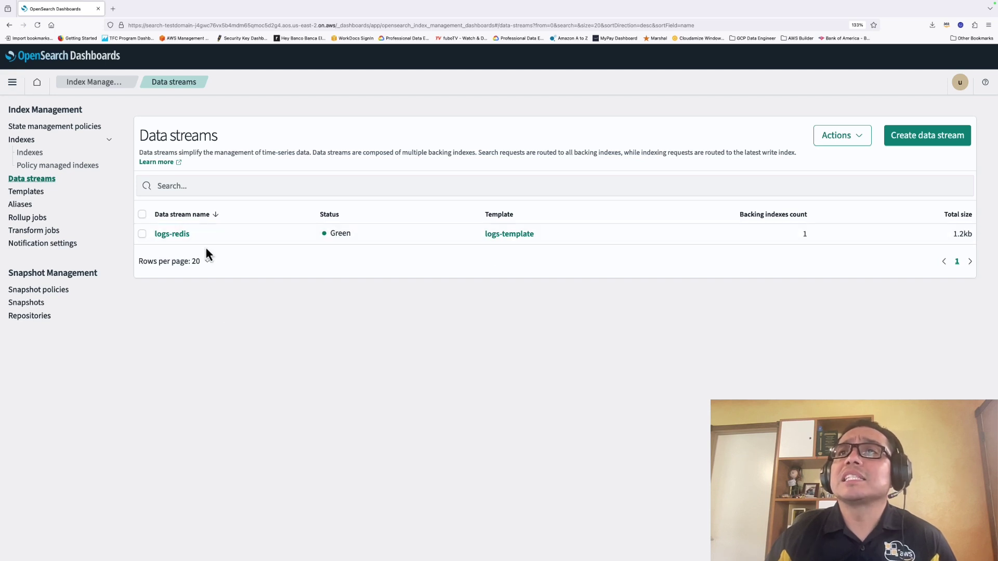
{"action": "left_click", "coordinate": [37, 83]}
{"action": "left_click", "coordinate": [787, 123]}
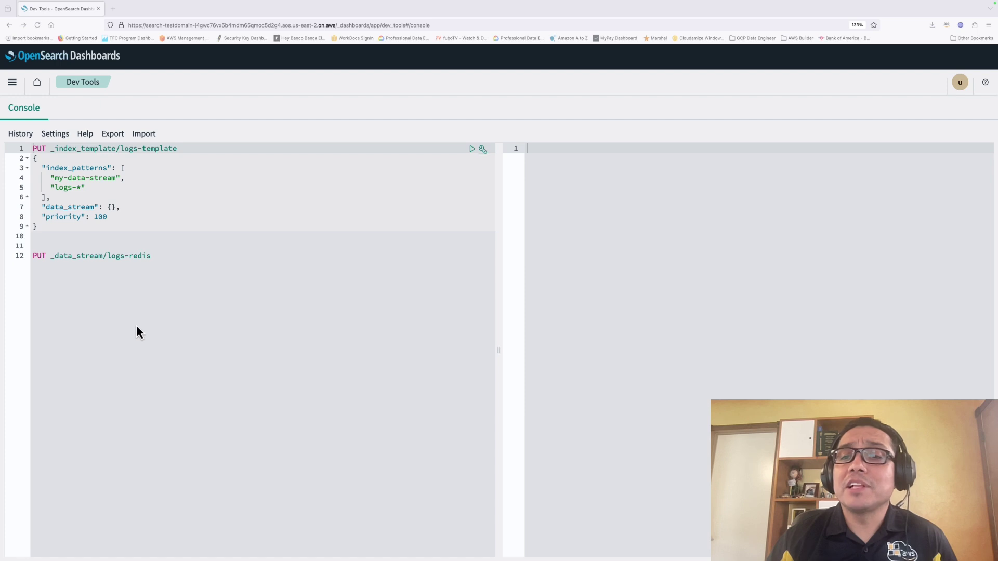
{"action": "left_click", "coordinate": [147, 310]}
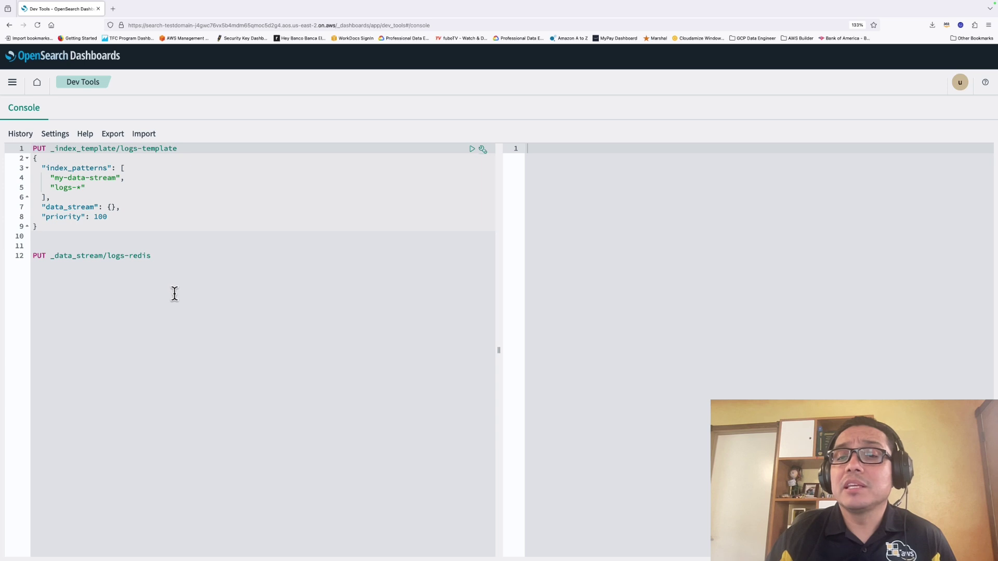
{"action": "left_click_drag", "start_coordinate": [176, 250], "coordinate": [20, 132]}
{"action": "left_click", "coordinate": [169, 256]}
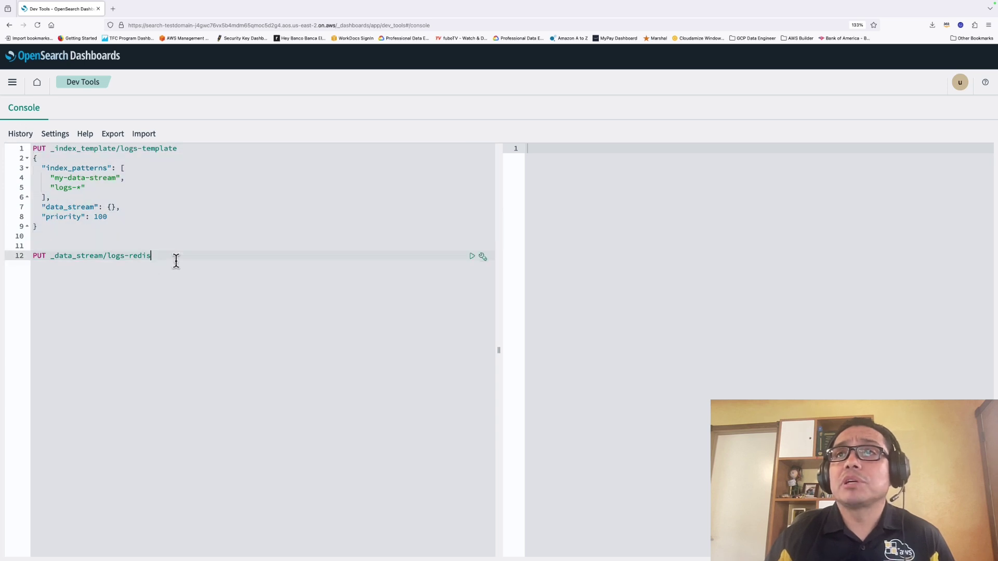
{"action": "key", "text": "Return"}
{"action": "key", "text": "Return"}
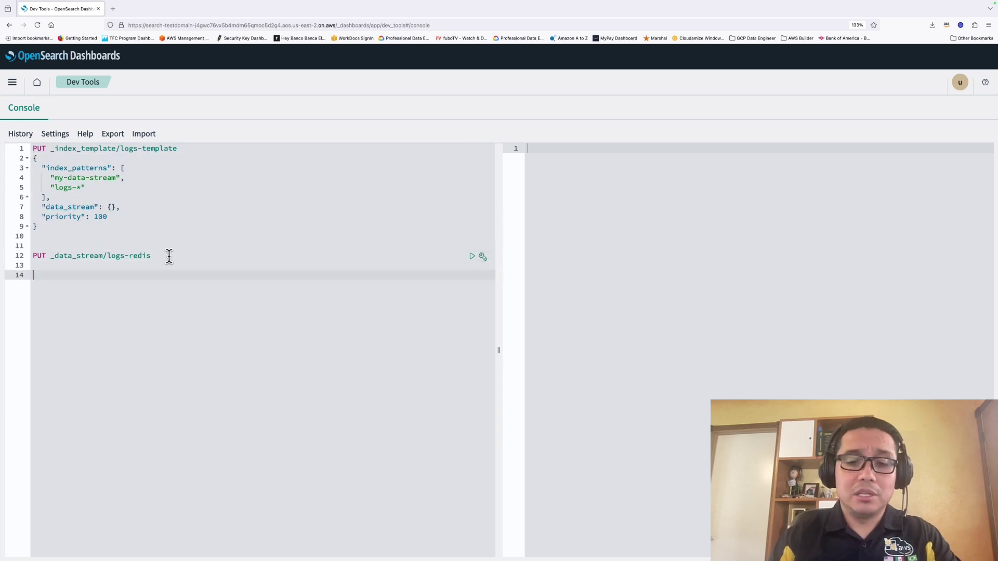
{"action": "key", "text": "ctrl+v"}
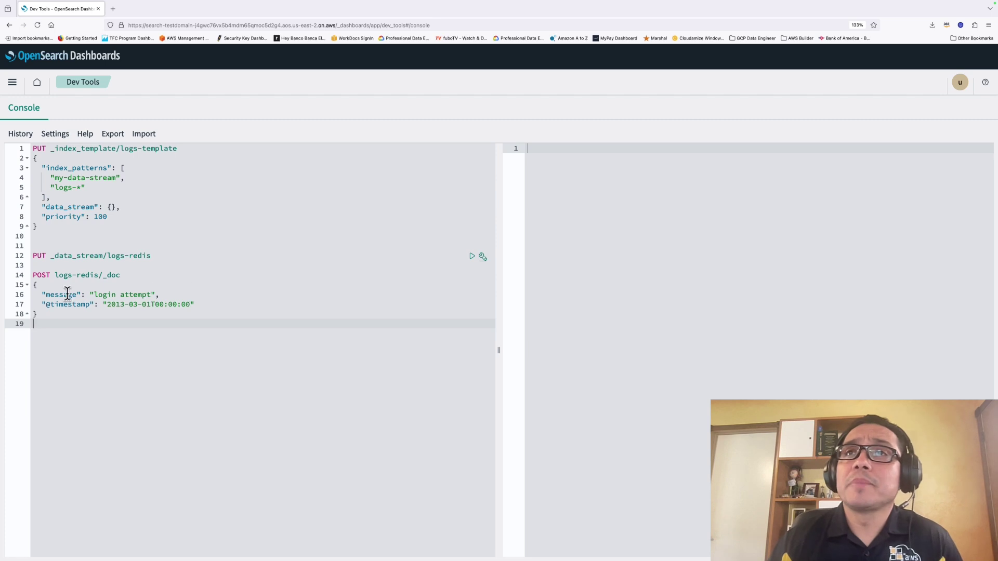
{"action": "key", "text": "ctrl+Up"}
{"action": "left_click", "coordinate": [472, 276]}
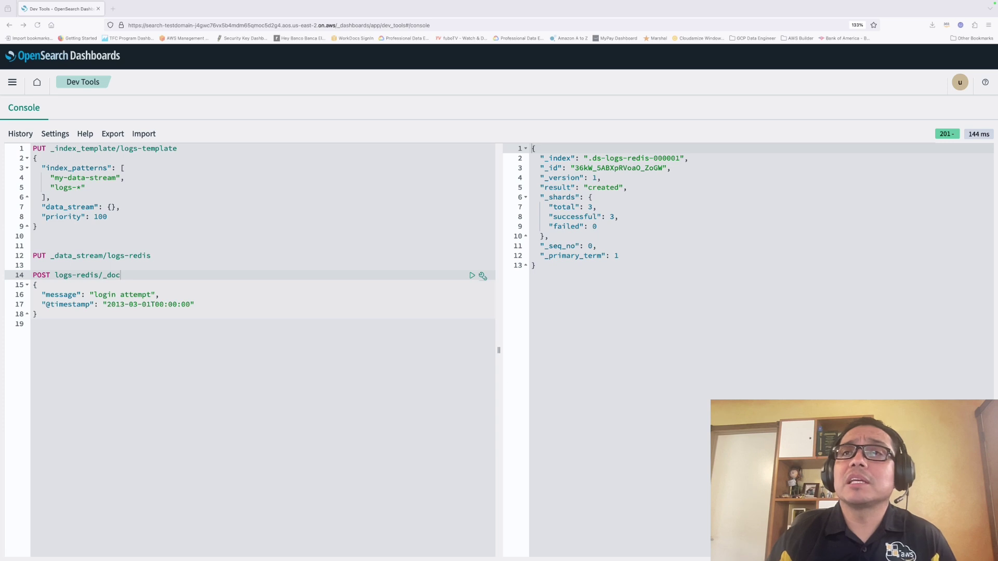
Draft a GET _data_stream/logs-redis request below it
{"action": "left_click", "coordinate": [100, 335]}
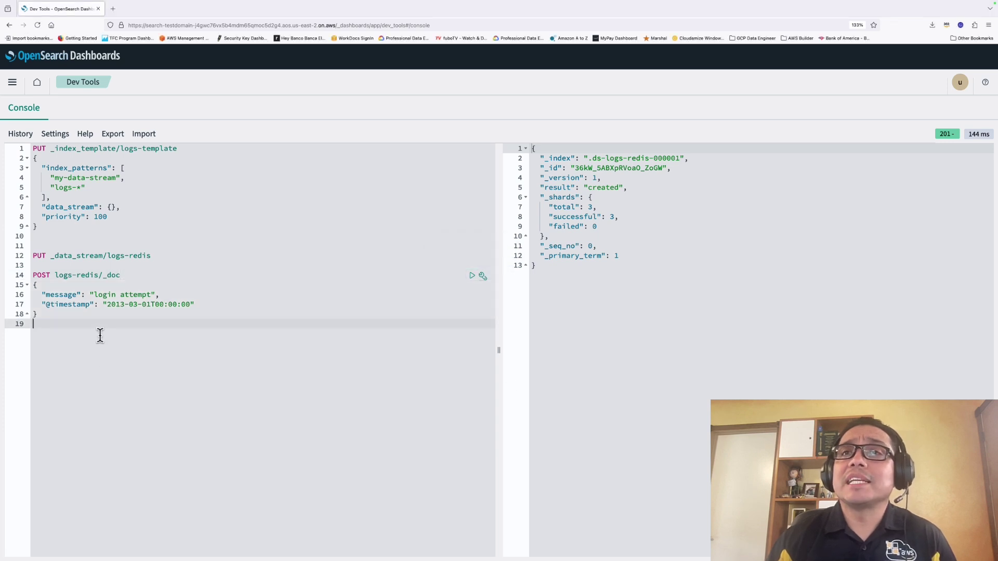
{"action": "key", "text": "Return"}
{"action": "key", "text": "Return"}
{"action": "type", "text": "GET _data_stream/logs-redis"}
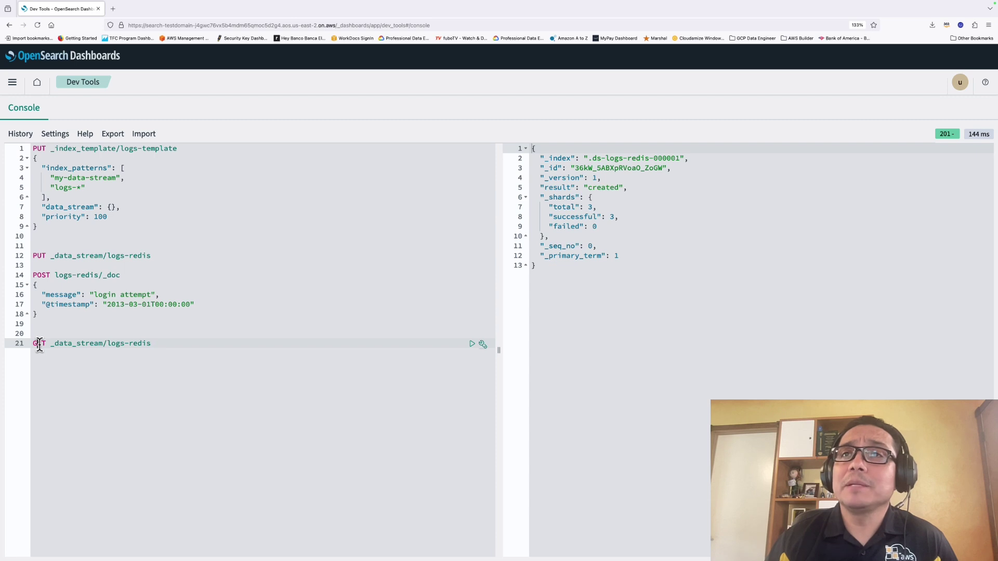
Run GET _data_stream/logs-redis and inspect backing index .ds-logs-redis-000001
{"action": "left_click_drag", "start_coordinate": [50, 344], "coordinate": [165, 343]}
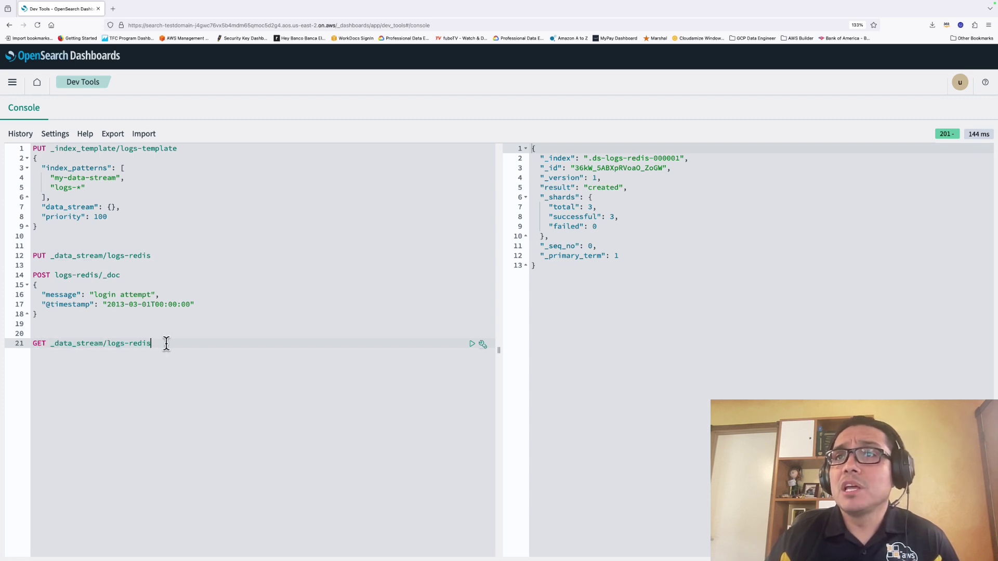
{"action": "left_click", "coordinate": [472, 344]}
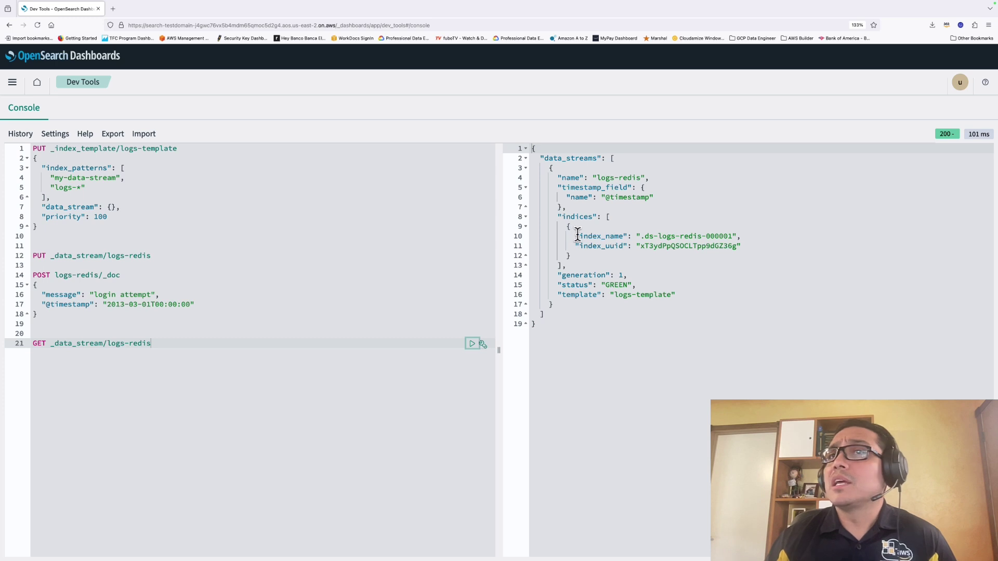
{"action": "left_click", "coordinate": [642, 238]}
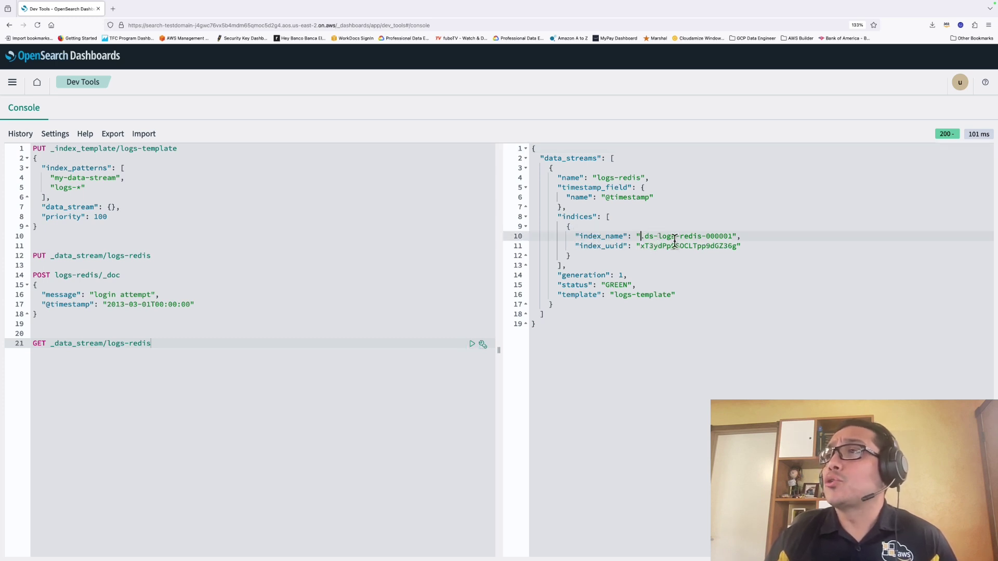
{"action": "left_click_drag", "start_coordinate": [705, 237], "coordinate": [733, 237]}
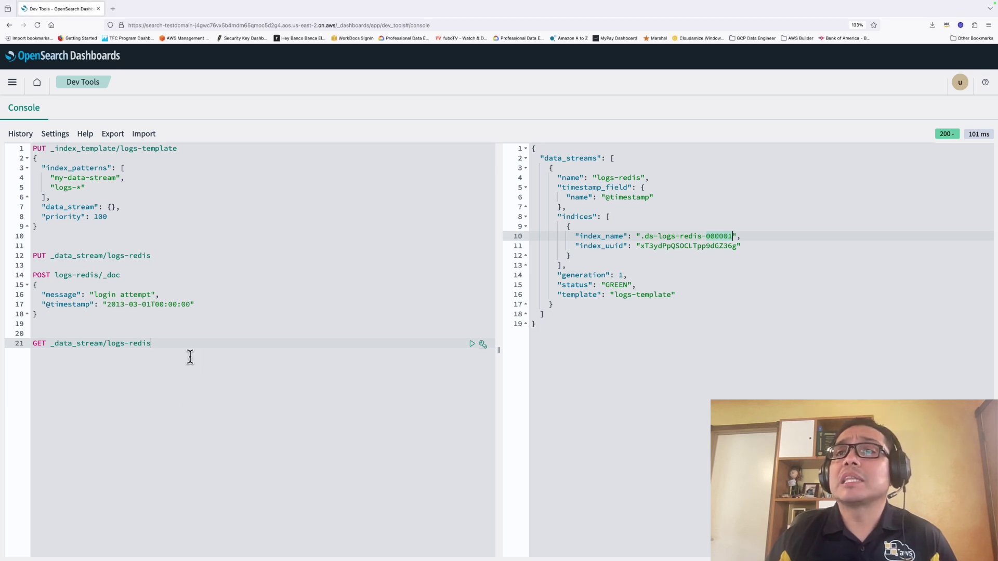
Add a GET _data_stream/logs-redis/_stats request on a new line
{"action": "key", "text": "Return"}
{"action": "key", "text": "Return"}
{"action": "type", "text": "GET _data_stream/logs-redis/_stats"}
{"action": "left_click_drag", "start_coordinate": [183, 362], "coordinate": [154, 364]}
Run the _stats request and check the backing_indices count of 1 and 3120 bytes stored
{"action": "left_click", "coordinate": [174, 363]}
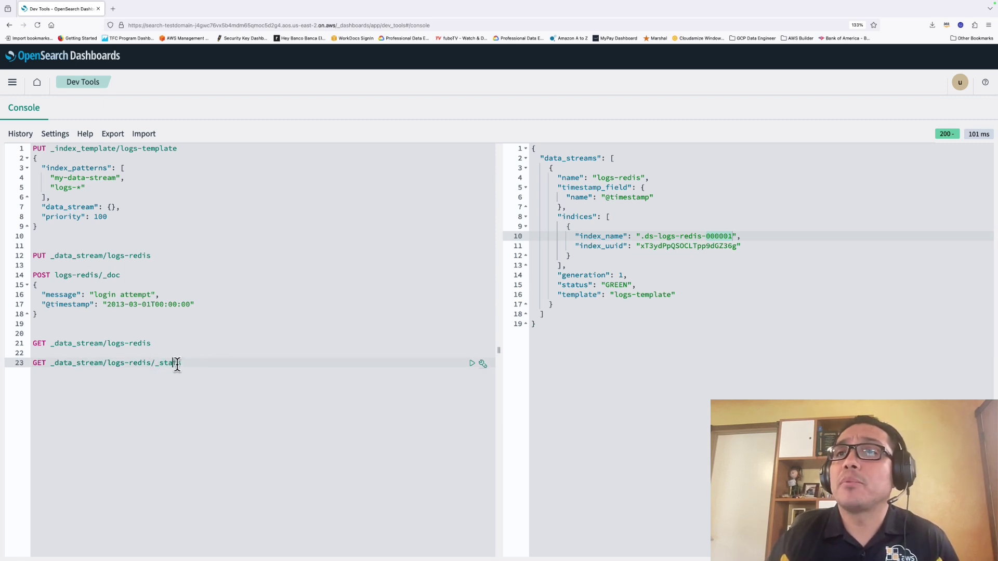
{"action": "left_click", "coordinate": [473, 365]}
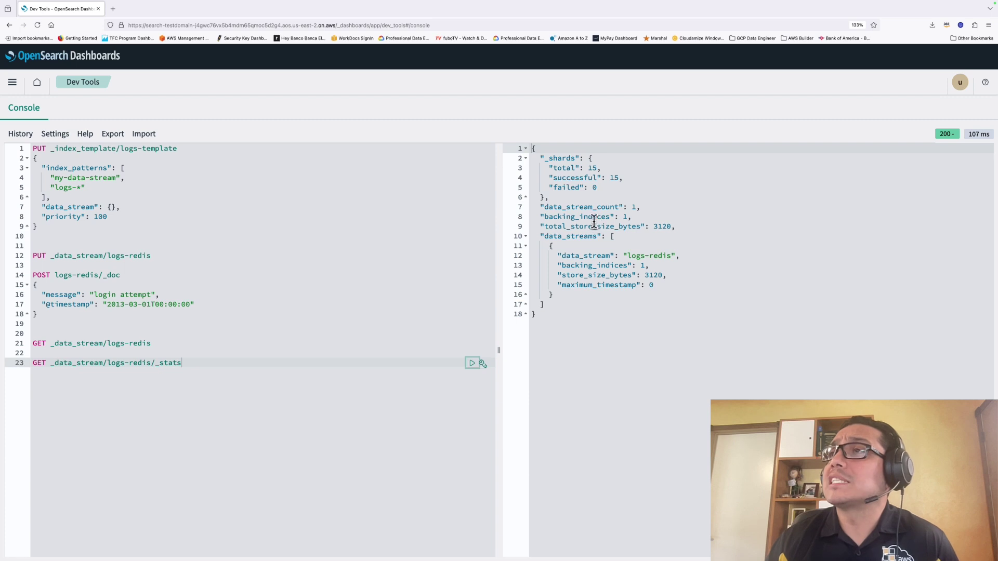
{"action": "left_click_drag", "start_coordinate": [535, 218], "coordinate": [631, 216]}
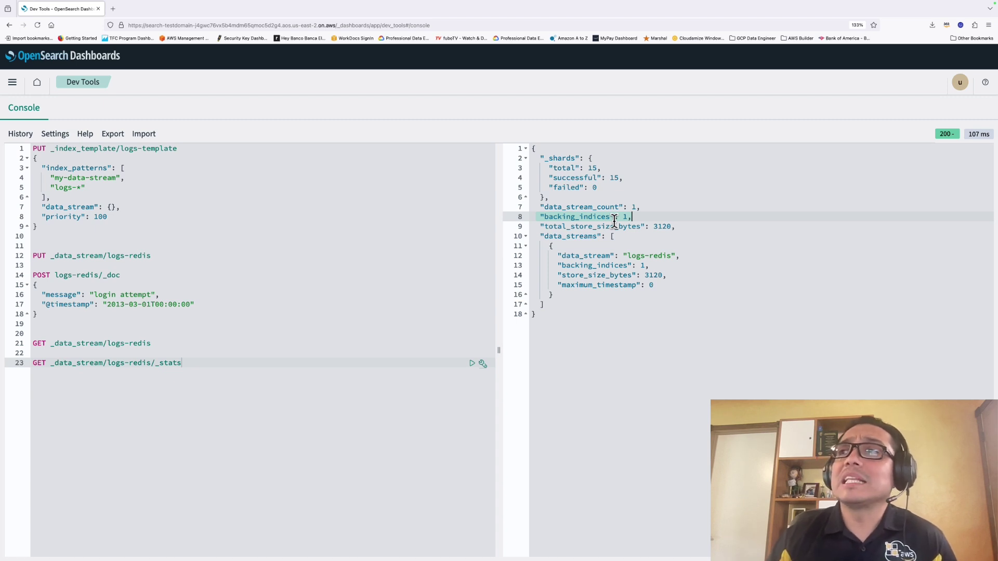
{"action": "left_click", "coordinate": [554, 246]}
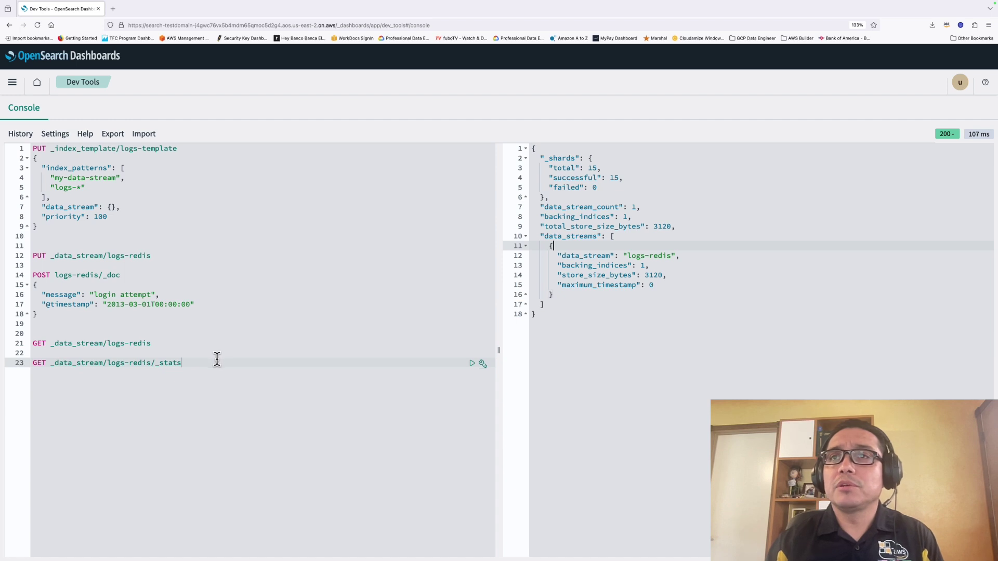
Run GET _data_stream and inspect logs-redis's single backing index in the response
{"action": "key", "text": "Return"}
{"action": "key", "text": "Return"}
{"action": "type", "text": "GET _data_stream"}
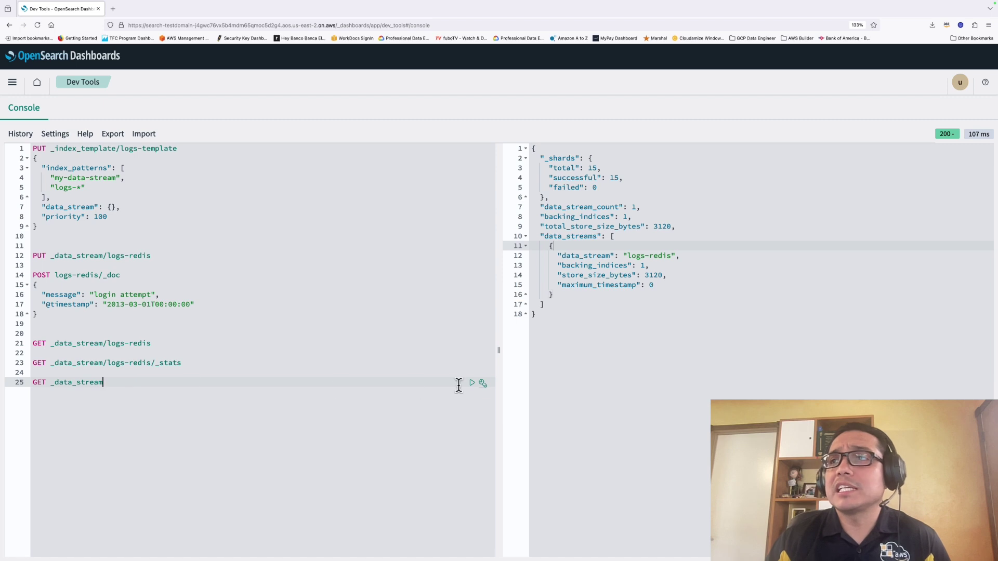
{"action": "left_click", "coordinate": [474, 385]}
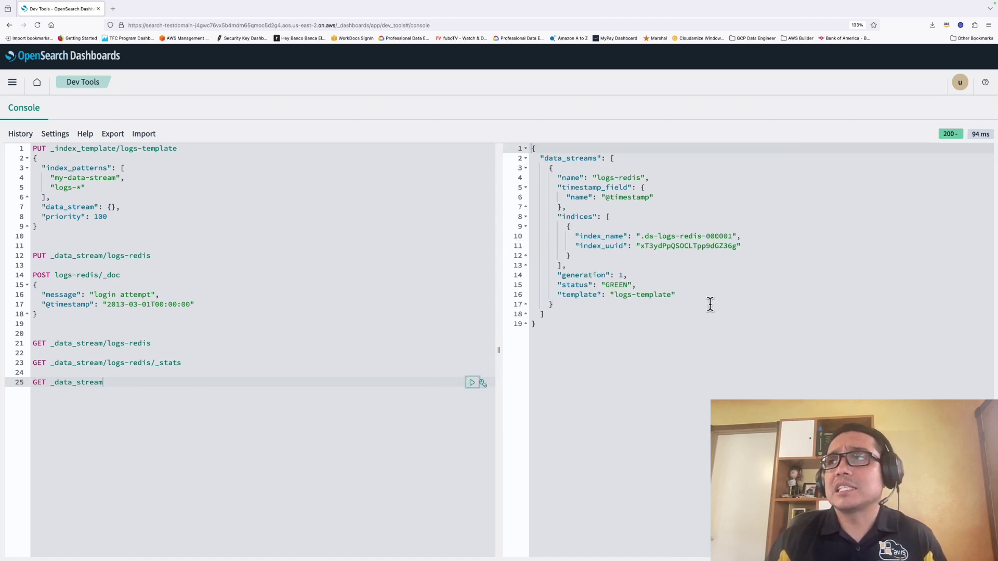
{"action": "left_click", "coordinate": [685, 236]}
{"action": "left_click_drag", "start_coordinate": [646, 236], "coordinate": [734, 235]}
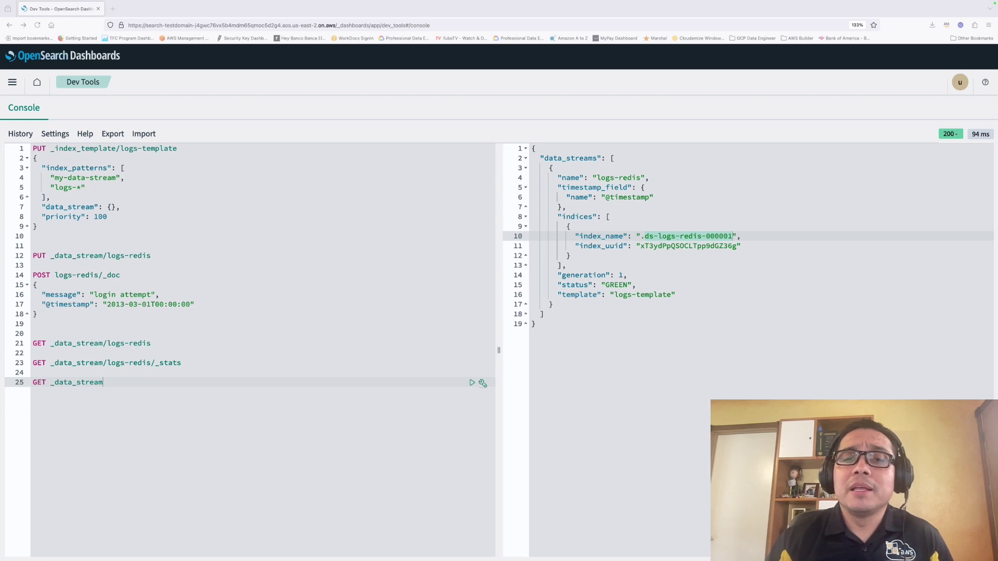
{"action": "left_click", "coordinate": [166, 387]}
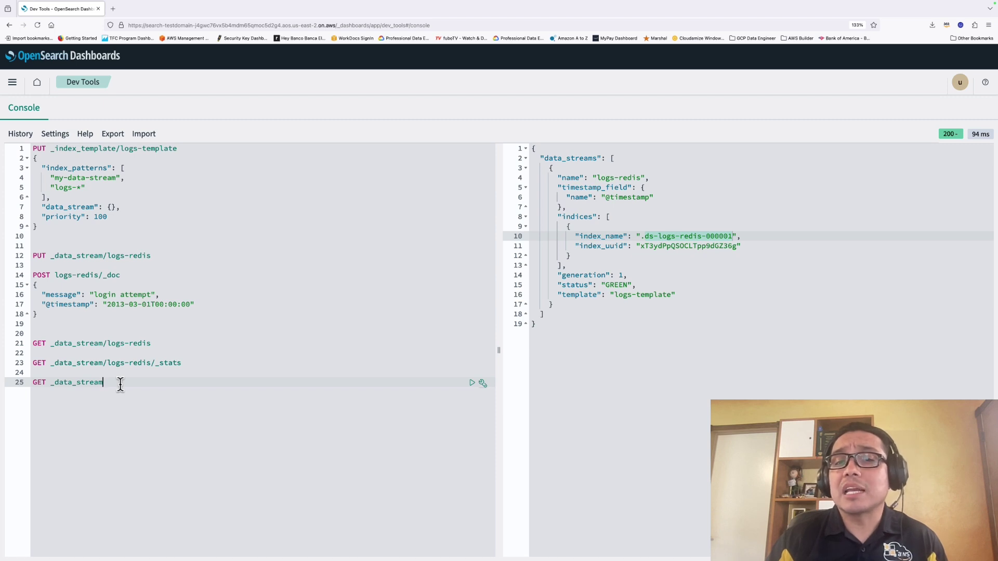
Insert a GET logs-redis/_search request with a match query on message "login"
{"action": "key", "text": "Return"}
{"action": "key", "text": "Return"}
{"action": "key", "text": "Return"}
{"action": "type", "text": "GET logs-redis/_search {   \"query\": {     \"match\": {       \"message\": \"login\"     }   } }"}
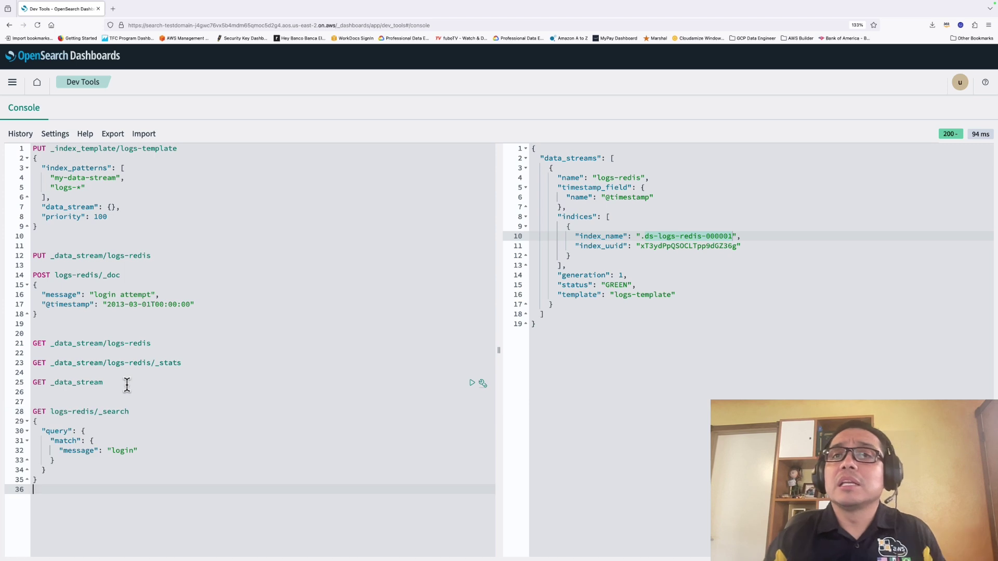
{"action": "left_click", "coordinate": [132, 413]}
{"action": "left_click", "coordinate": [80, 411]}
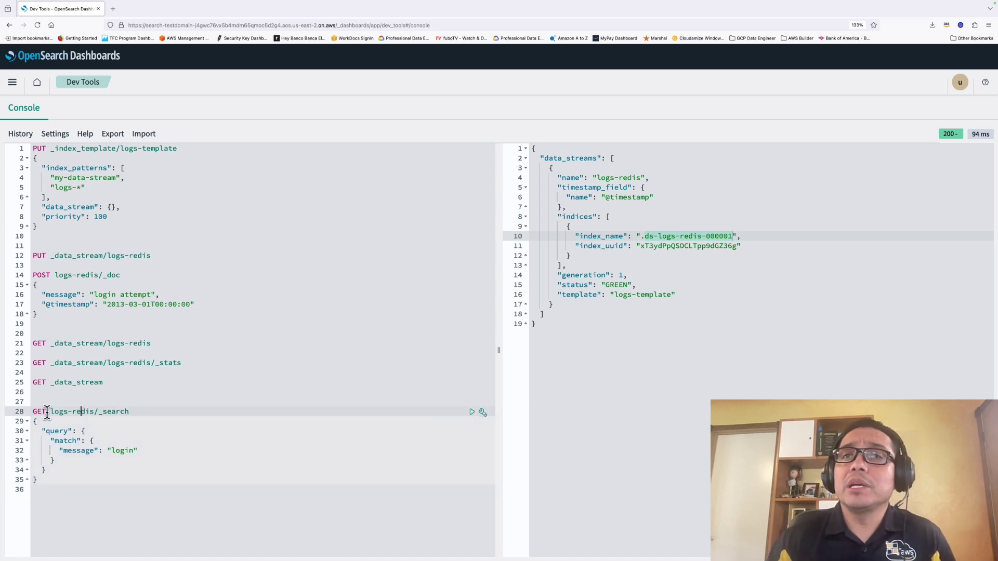
{"action": "left_click_drag", "start_coordinate": [51, 413], "coordinate": [94, 416]}
{"action": "left_click", "coordinate": [104, 413]}
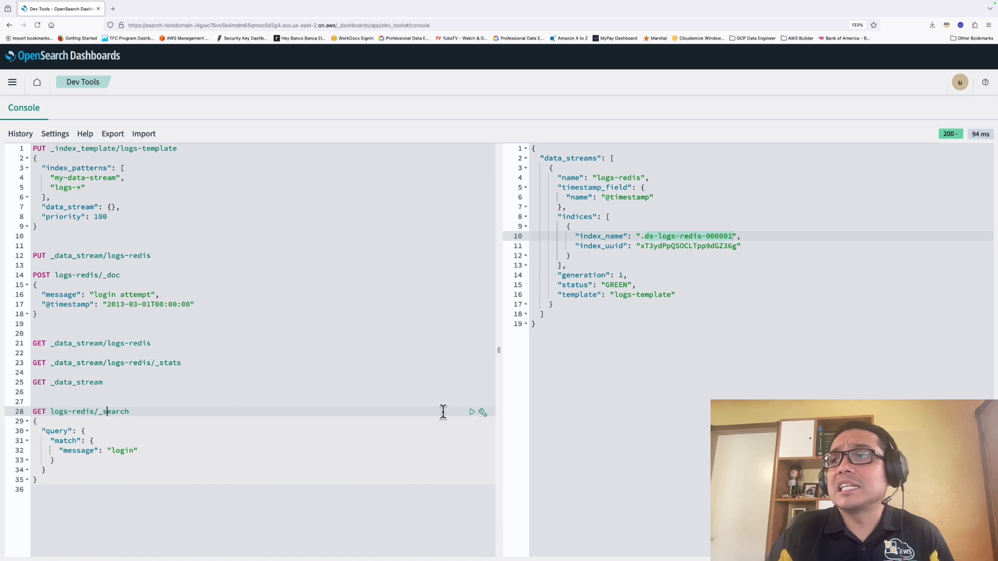
Run the login search and inspect the single hit in .ds-logs-redis-000001
{"action": "left_click", "coordinate": [471, 412]}
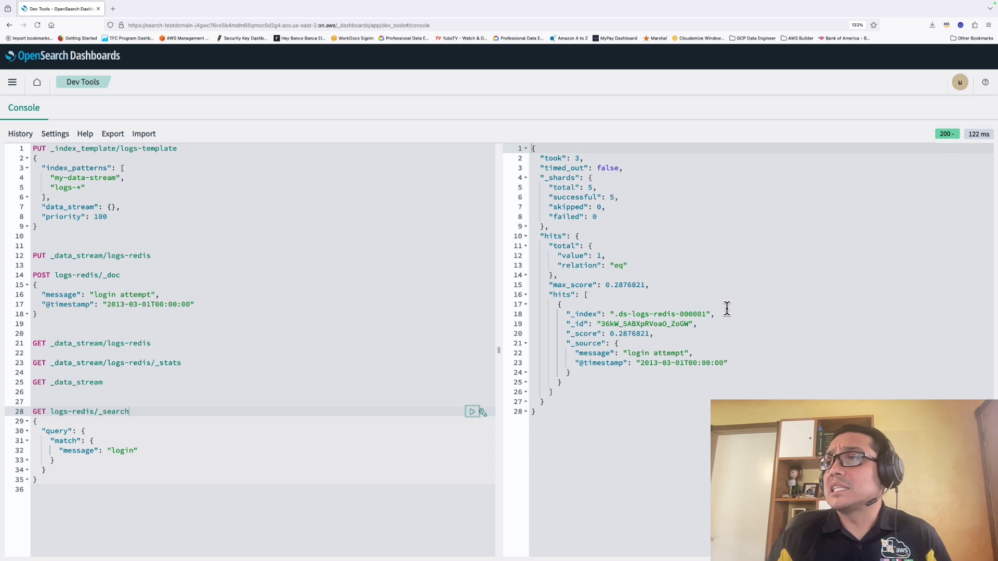
{"action": "left_click", "coordinate": [567, 314]}
{"action": "left_click_drag", "start_coordinate": [583, 314], "coordinate": [734, 360]}
{"action": "left_click", "coordinate": [693, 314]}
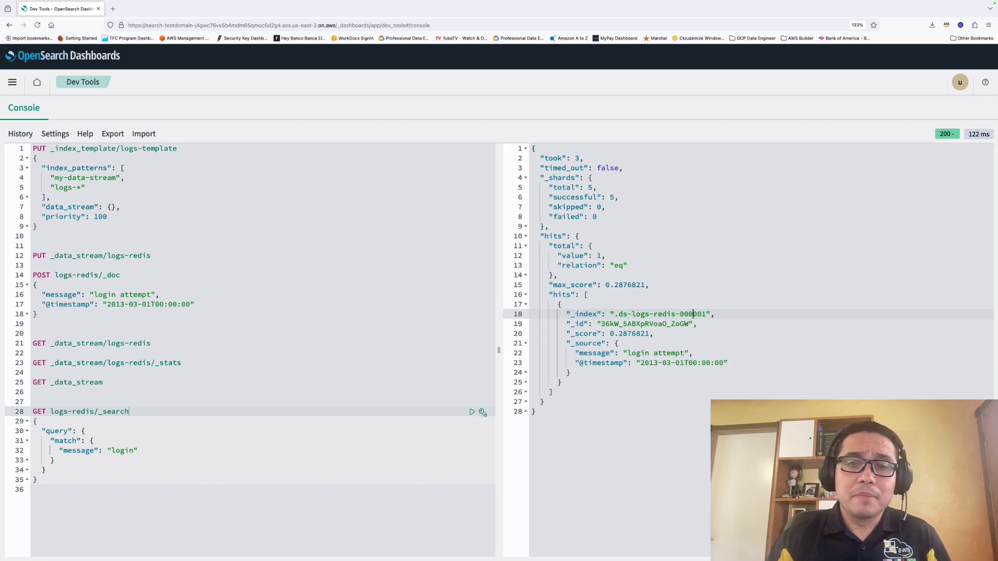
{"action": "left_click", "coordinate": [150, 275]}
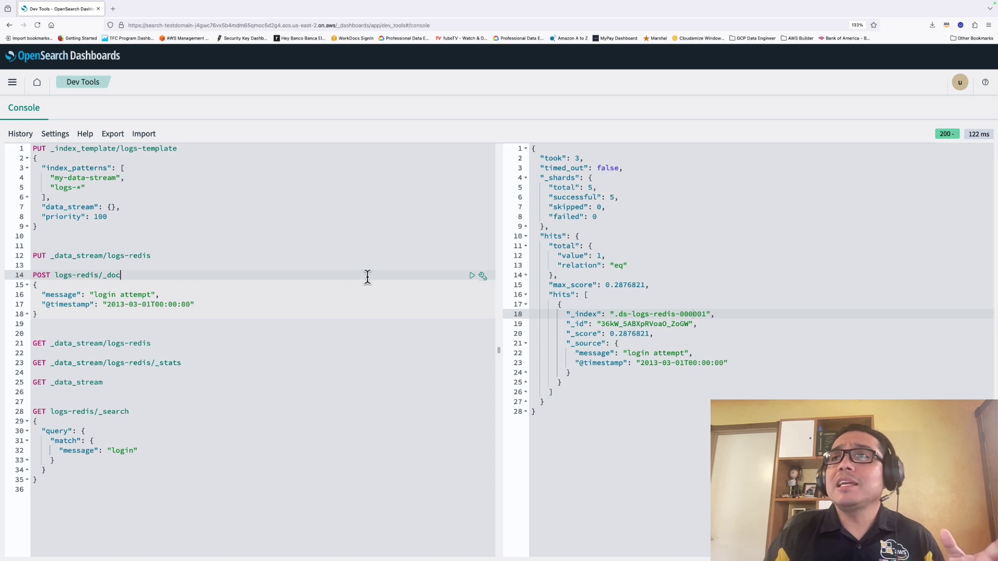
Index another login attempt, then rerun the logs-redis search showing two hits in .ds-logs-redis-000001
{"action": "left_click", "coordinate": [472, 276]}
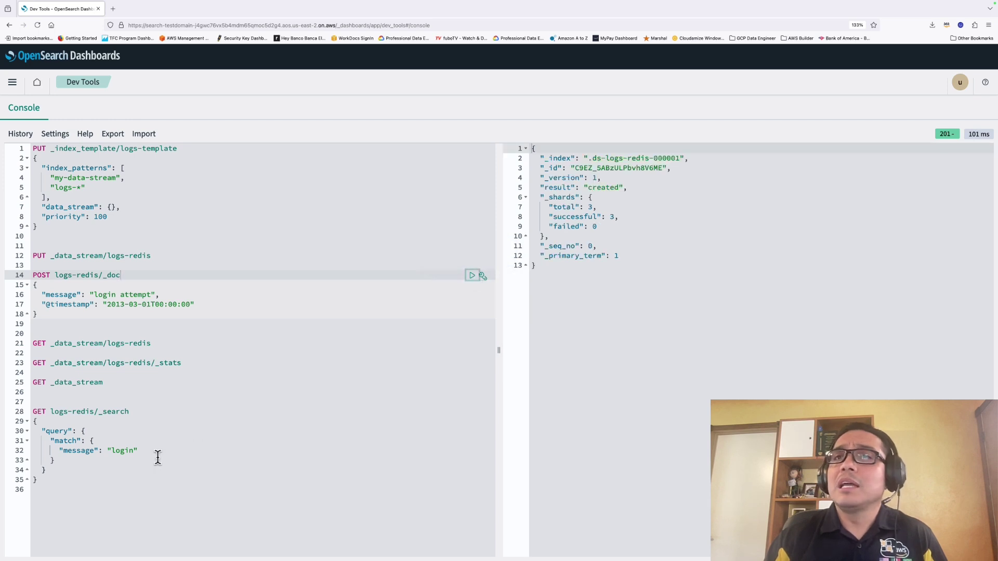
{"action": "left_click", "coordinate": [146, 412]}
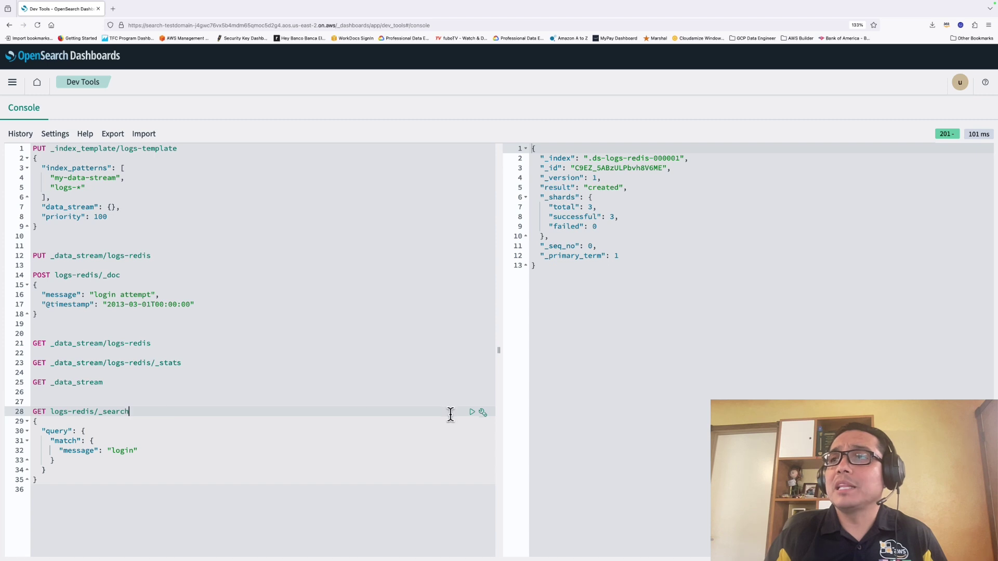
{"action": "left_click", "coordinate": [472, 414]}
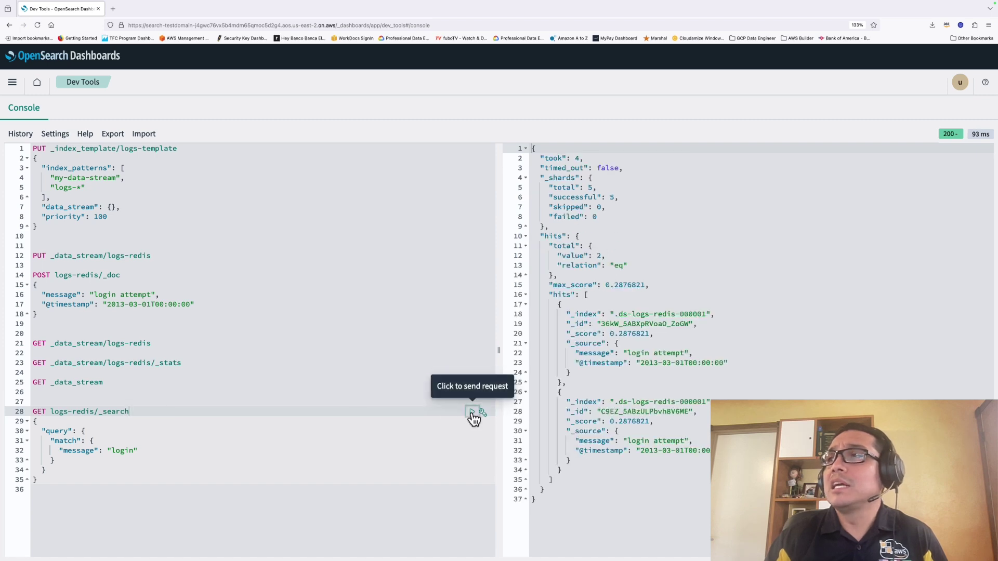
{"action": "left_click_drag", "start_coordinate": [535, 452], "coordinate": [513, 313]}
{"action": "left_click", "coordinate": [626, 326]}
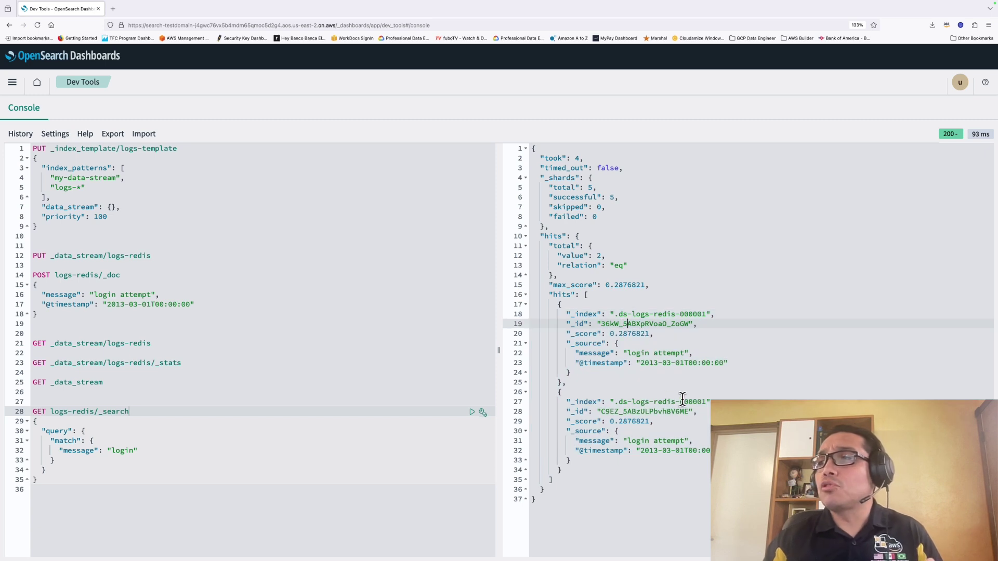
{"action": "left_click", "coordinate": [700, 403]}
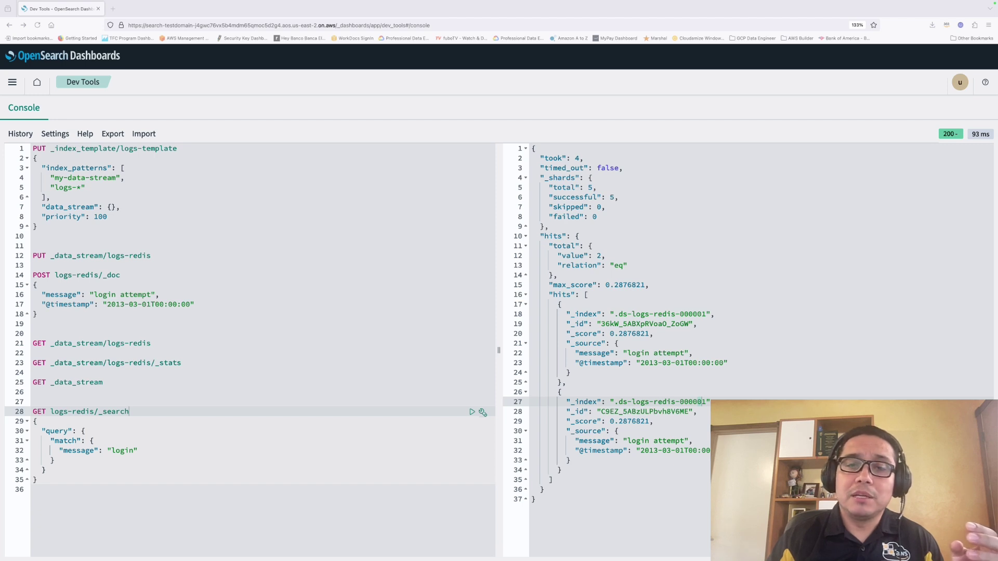
Add a POST logs-redis/_rollover request below the search and run it
{"action": "left_click", "coordinate": [67, 480]}
{"action": "key", "text": "Return"}
{"action": "key", "text": "Return"}
{"action": "type", "text": "POST logs-redis/_rollover"}
{"action": "left_click", "coordinate": [120, 499]}
{"action": "left_click", "coordinate": [472, 500]}
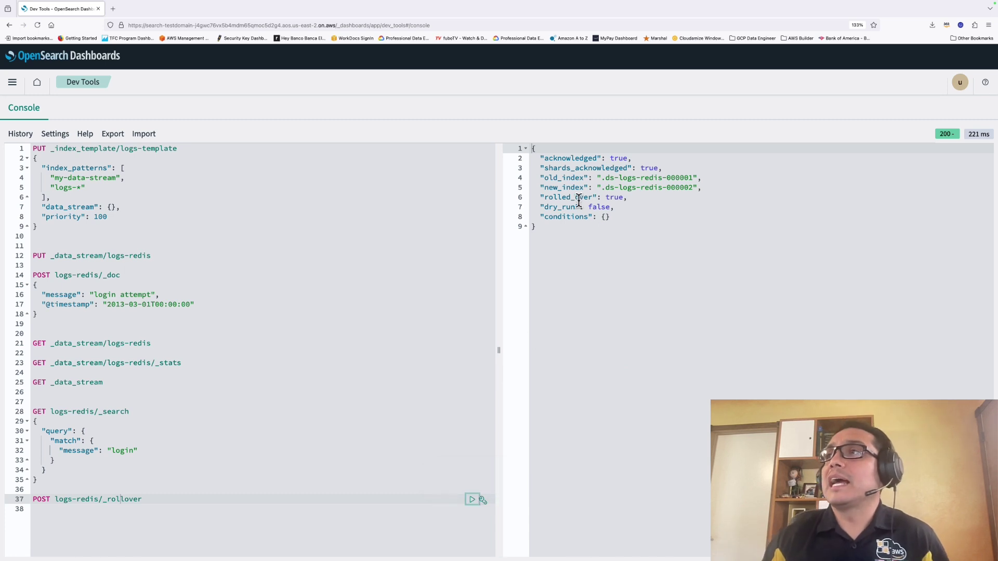
Check old_index .ds-logs-redis-000001 and new_index .ds-logs-redis-000002 in the rollover response
{"action": "left_click", "coordinate": [554, 178]}
{"action": "left_click", "coordinate": [564, 178]}
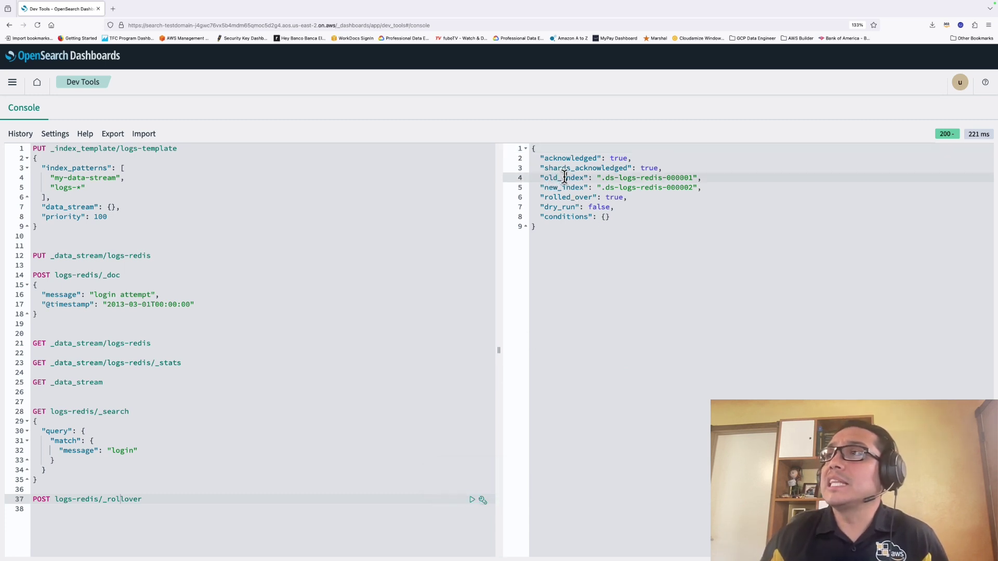
{"action": "left_click", "coordinate": [671, 179]}
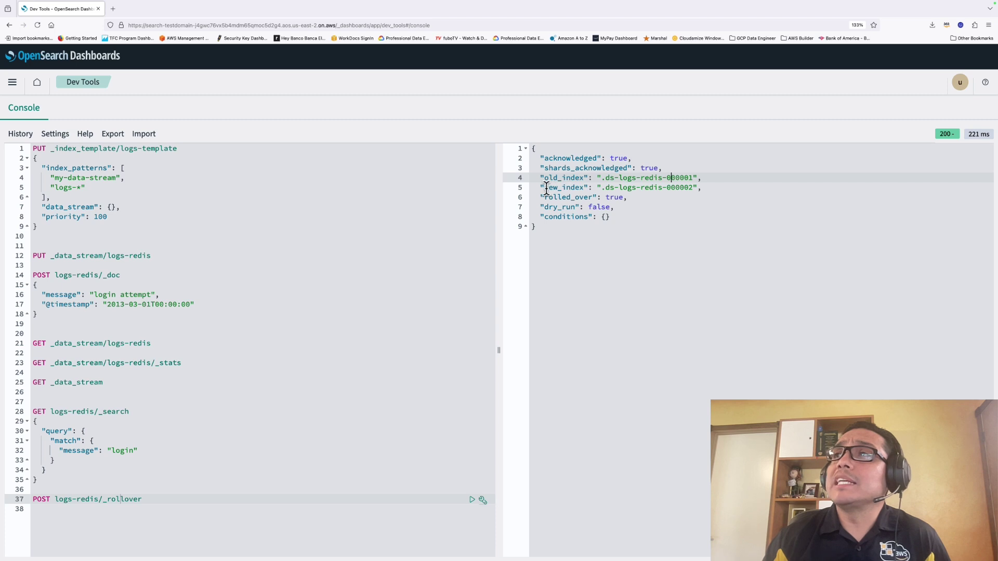
{"action": "left_click", "coordinate": [575, 187]}
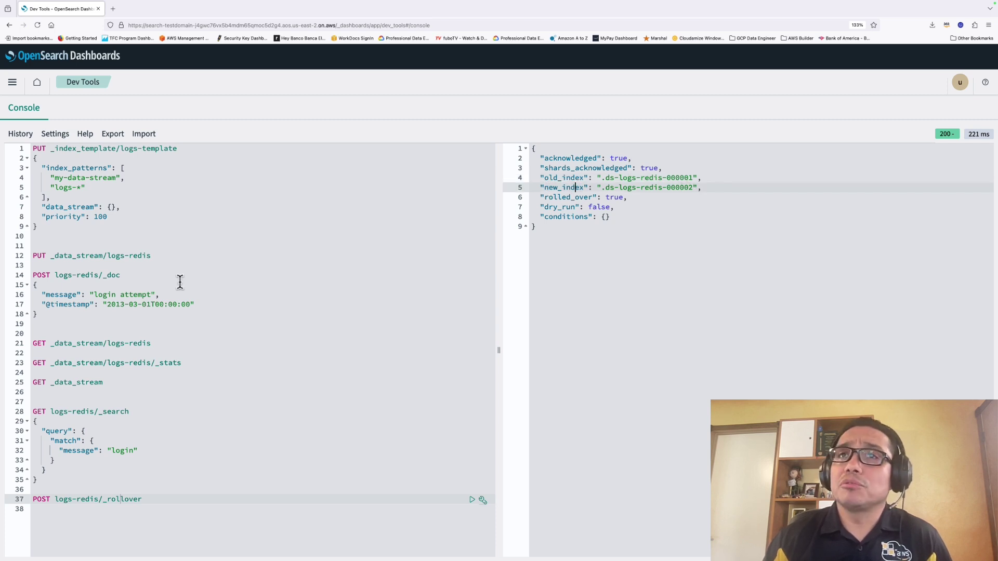
{"action": "left_click", "coordinate": [197, 362]}
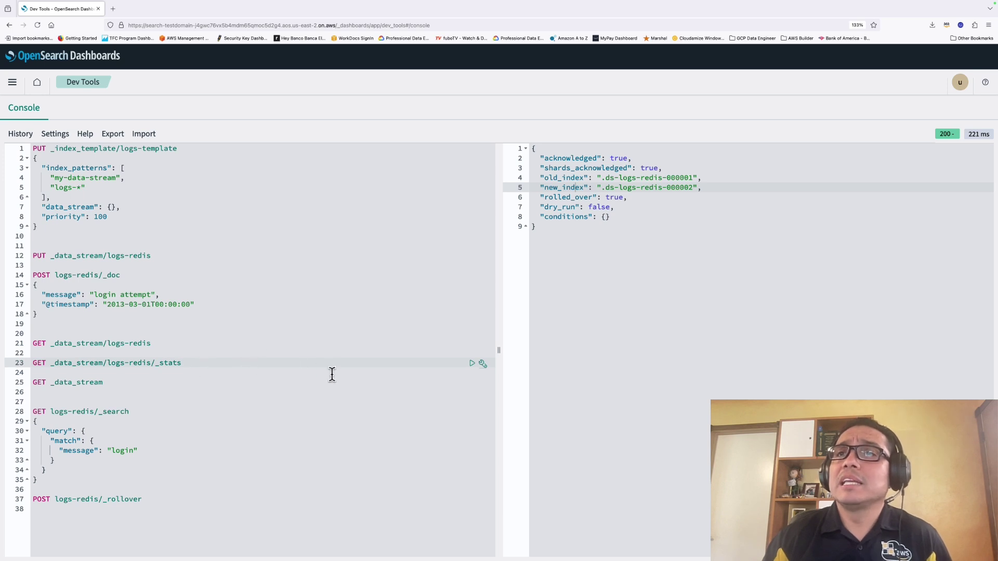
Run the logs-redis _stats request and confirm it reports 2 backing indices
{"action": "left_click", "coordinate": [472, 364]}
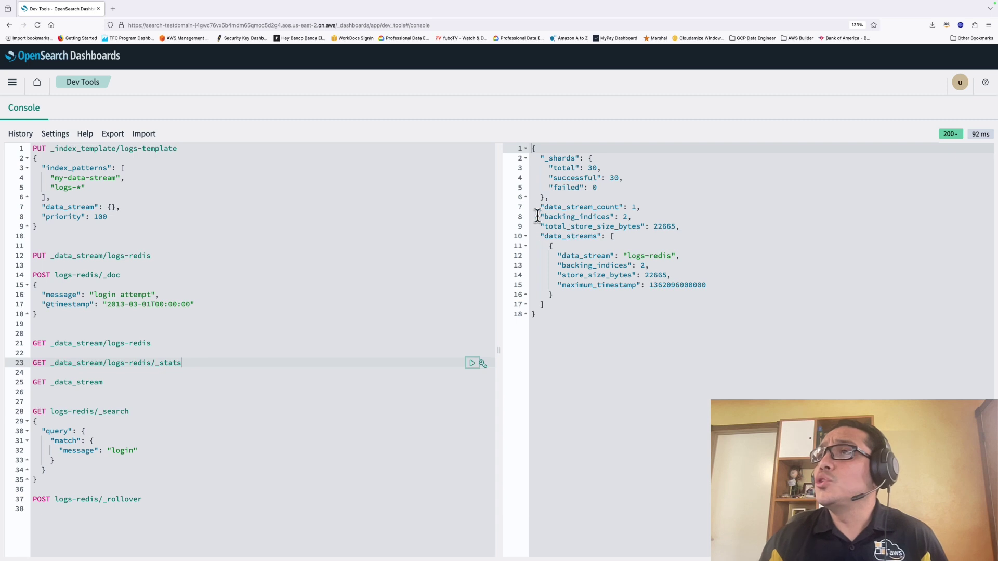
{"action": "left_click_drag", "start_coordinate": [540, 217], "coordinate": [629, 217]}
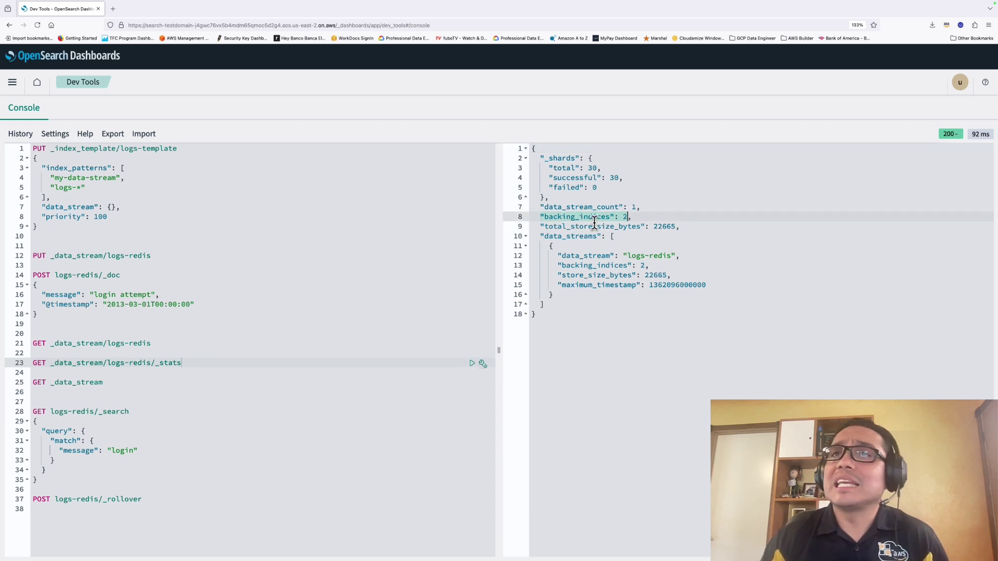
{"action": "left_click", "coordinate": [139, 276]}
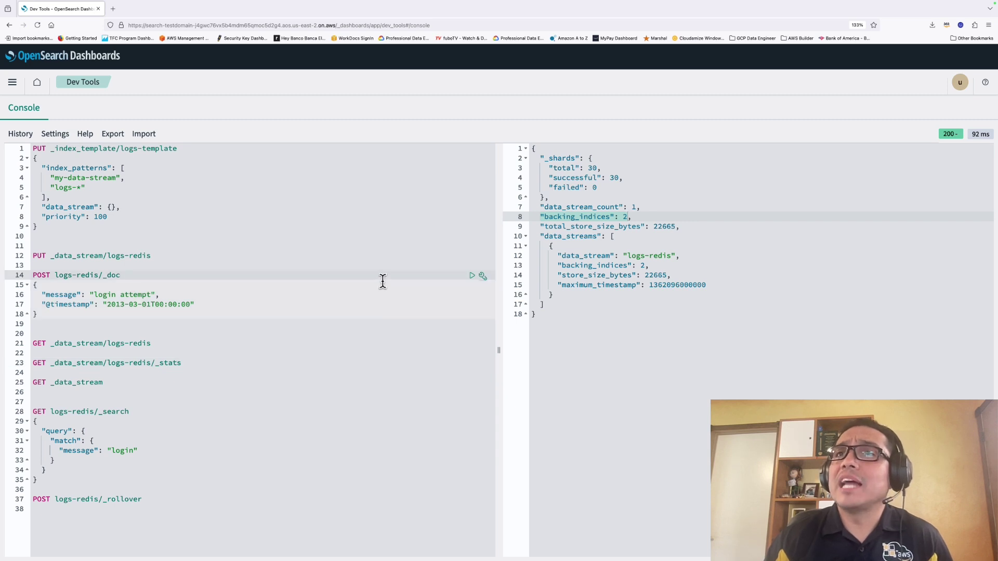
Index another login attempt and rerun the search: three hits, the newest in .ds-logs-redis-000002
{"action": "left_click", "coordinate": [473, 278]}
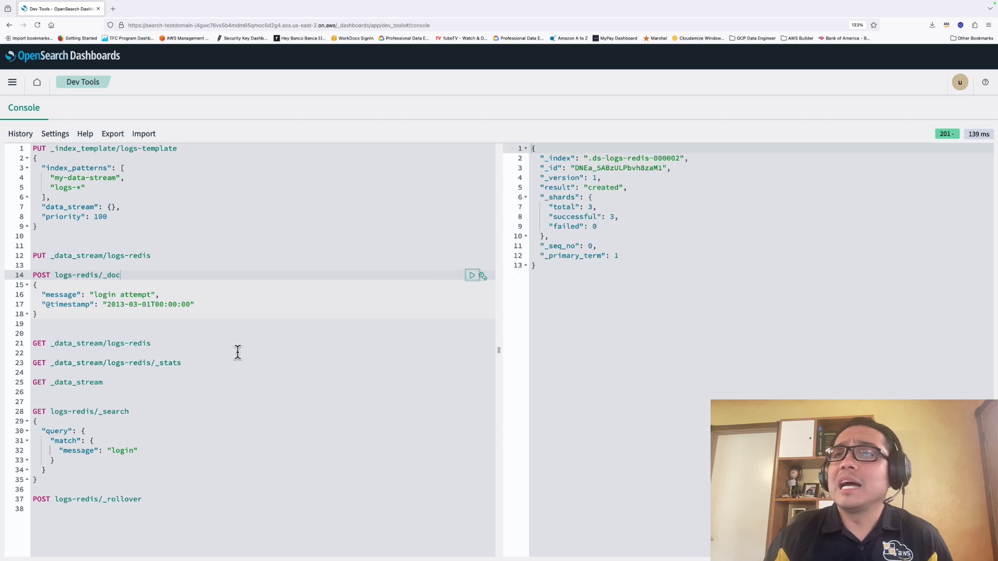
{"action": "left_click", "coordinate": [166, 412]}
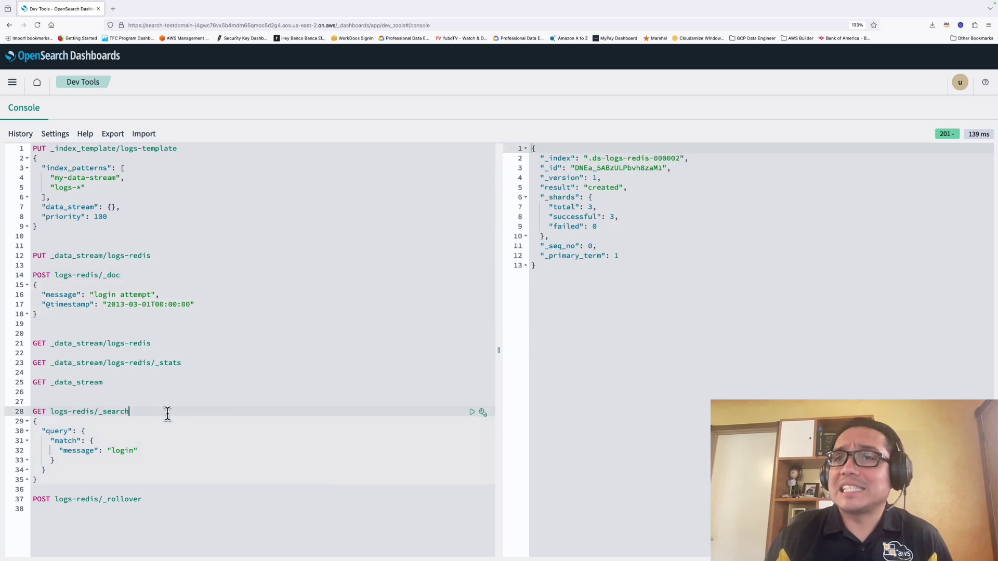
{"action": "left_click", "coordinate": [472, 412]}
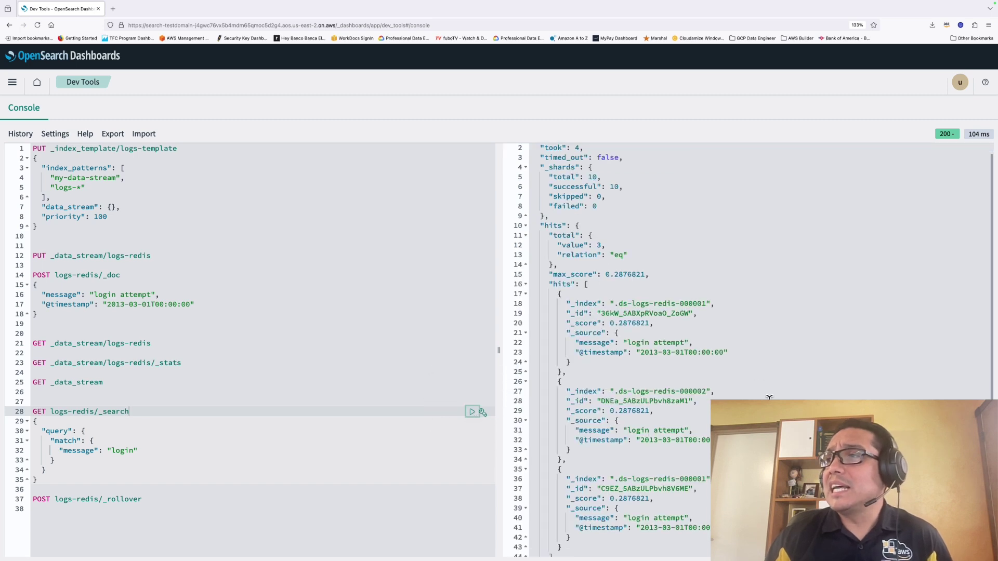
{"action": "scroll", "coordinate": [750, 286], "scroll_direction": "down", "scroll_amount": 2}
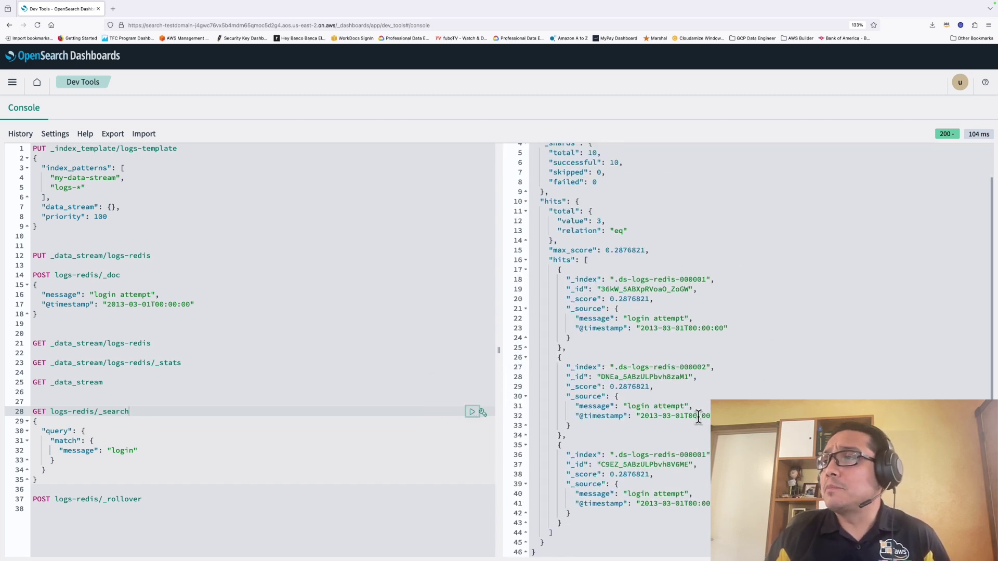
{"action": "left_click", "coordinate": [680, 366]}
{"action": "left_click_drag", "start_coordinate": [681, 366], "coordinate": [705, 367]}
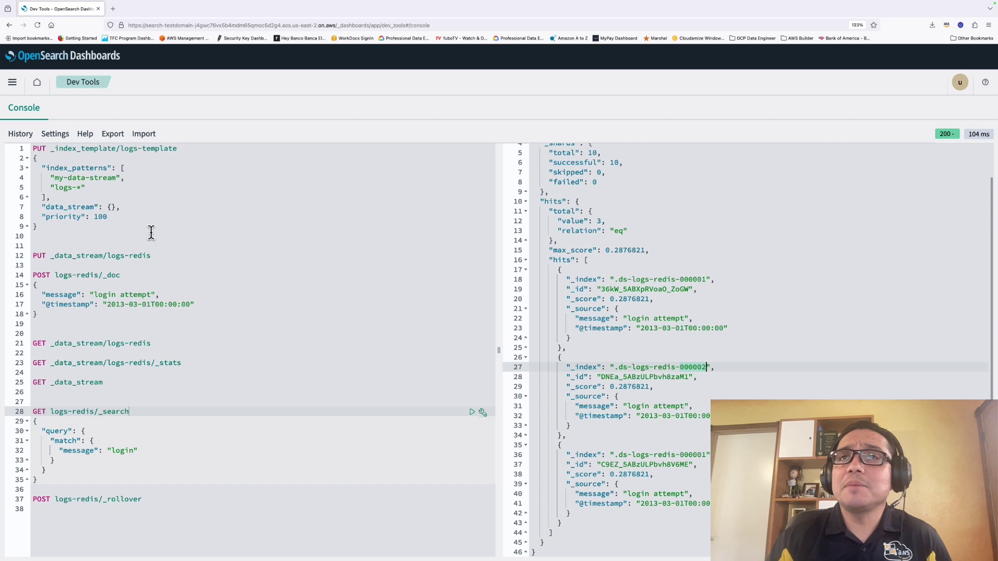
Select logs-redis (Green, 2 backing indexes, 42.2kb) in Index Management's Data streams, view Actions, then go Home
{"action": "left_click", "coordinate": [13, 83]}
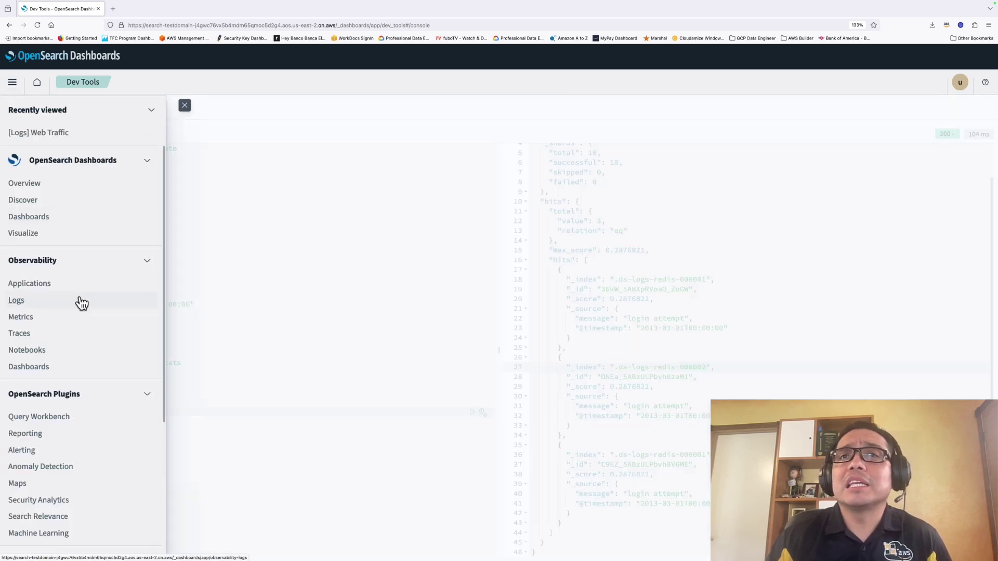
{"action": "scroll", "coordinate": [80, 301], "scroll_direction": "down", "scroll_amount": 4}
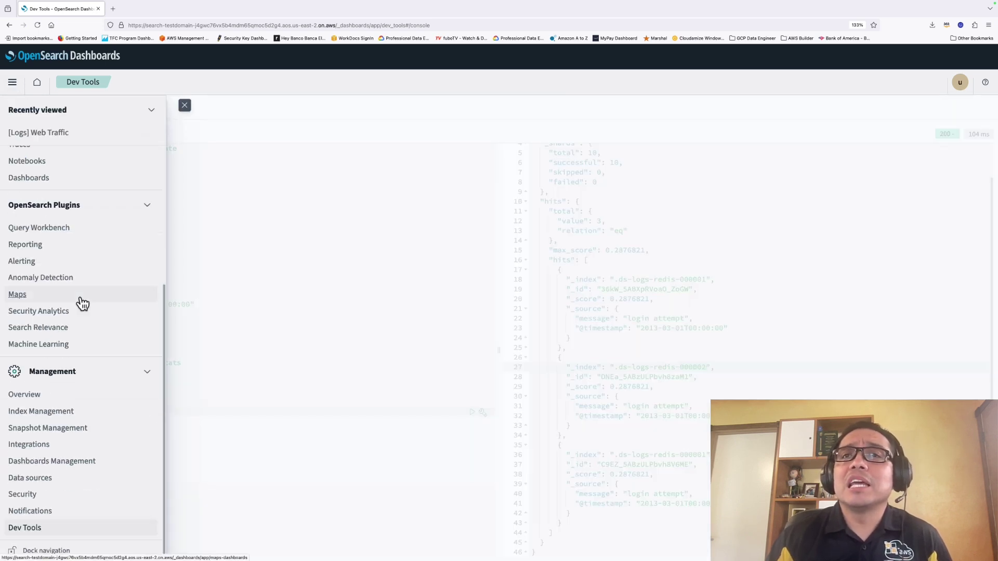
{"action": "left_click", "coordinate": [52, 419]}
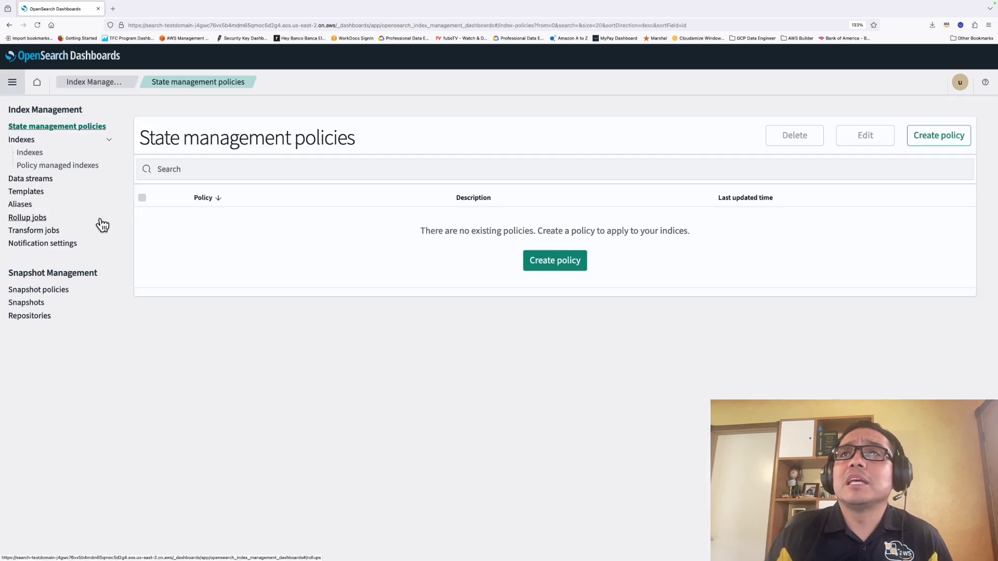
{"action": "left_click", "coordinate": [34, 179]}
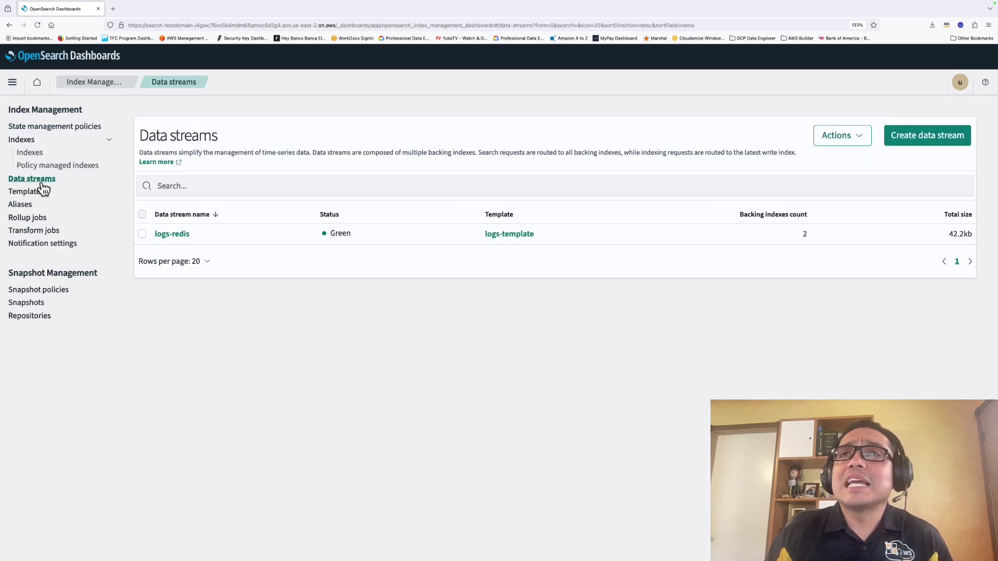
{"action": "left_click", "coordinate": [142, 234]}
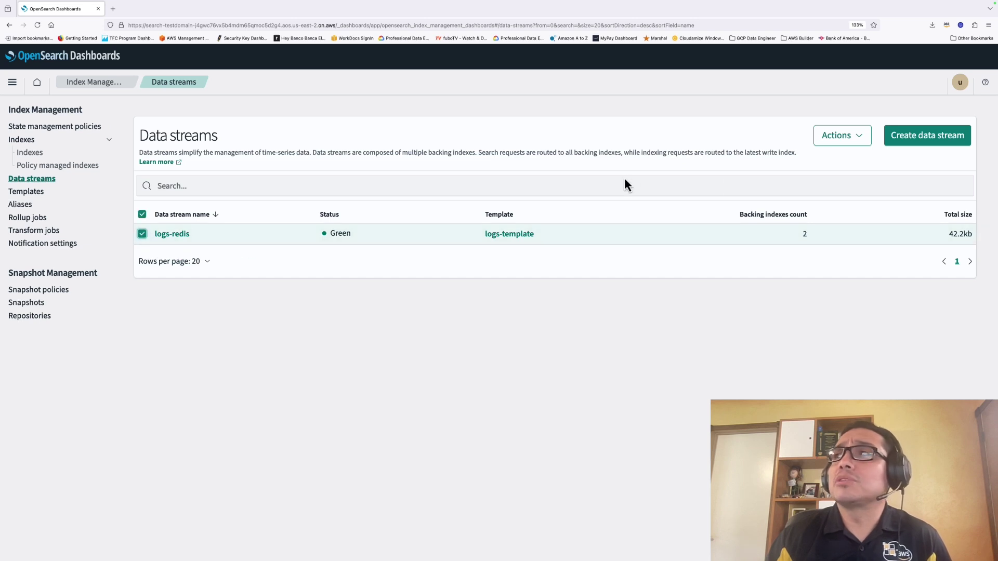
{"action": "left_click", "coordinate": [861, 138]}
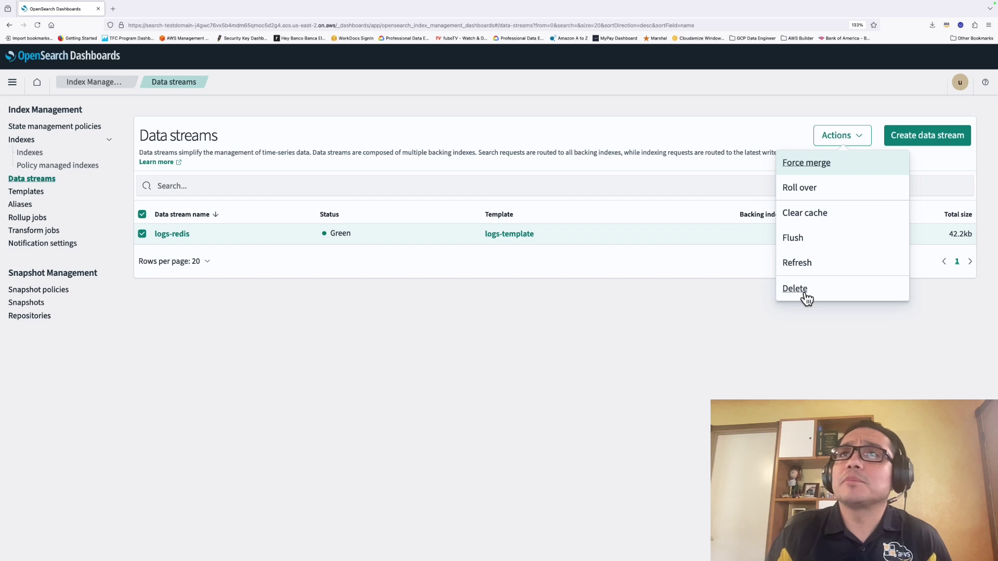
{"action": "left_click", "coordinate": [37, 83]}
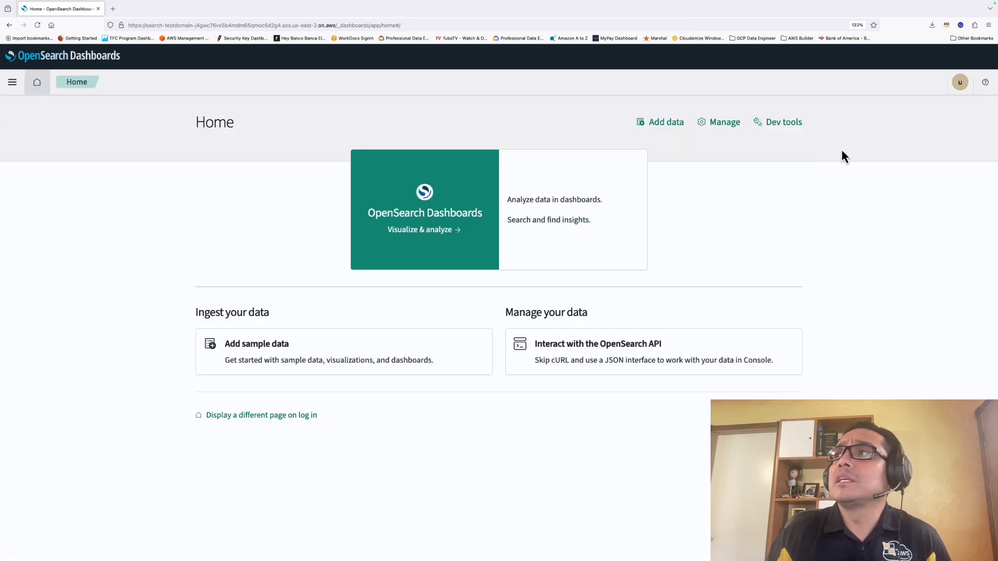
In Dev Tools, draft DELETE _data_stream/logs-redis on a new line below the rollover request
{"action": "left_click", "coordinate": [786, 127]}
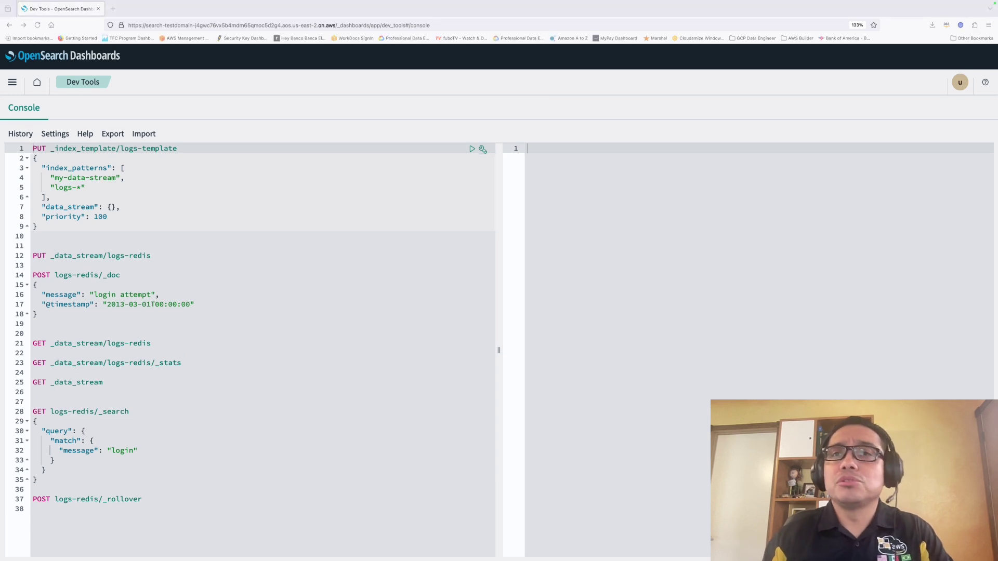
{"action": "left_click", "coordinate": [170, 500]}
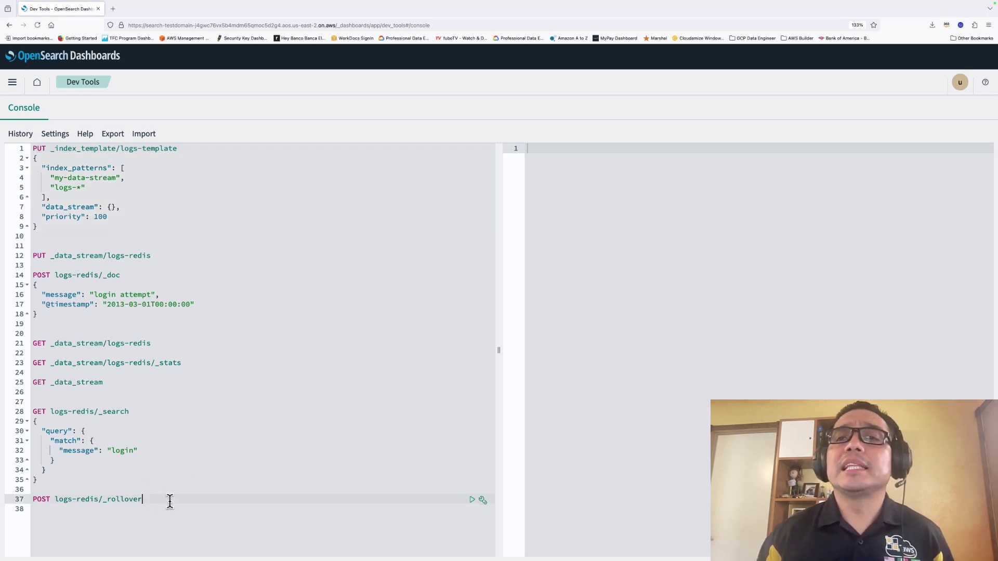
{"action": "key", "text": "Return"}
{"action": "key", "text": "Return"}
{"action": "type", "text": "DELETE _data_stream/logs-redis"}
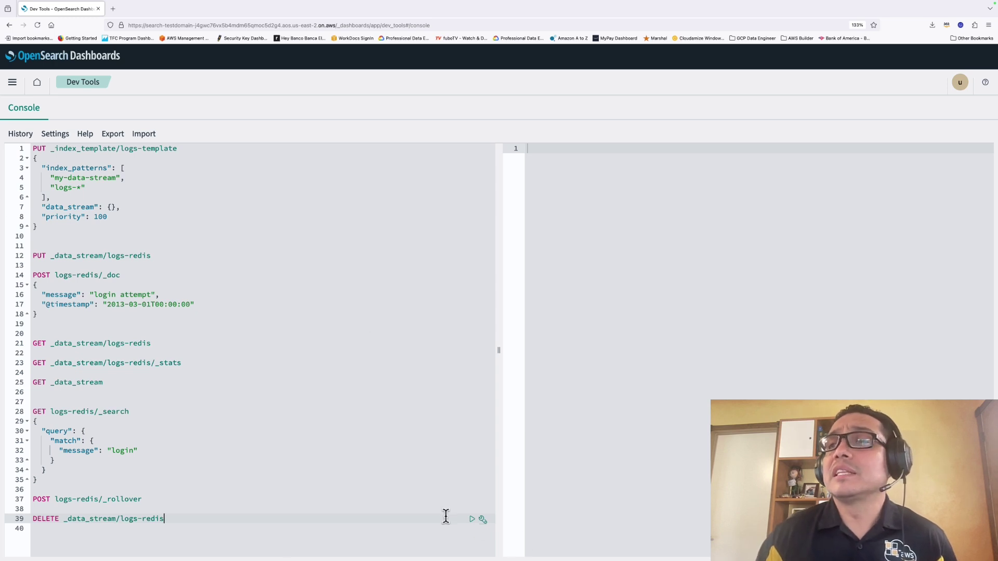
Run DELETE _data_stream/logs-redis and verify Index Management's Data streams page is empty
{"action": "left_click", "coordinate": [473, 520]}
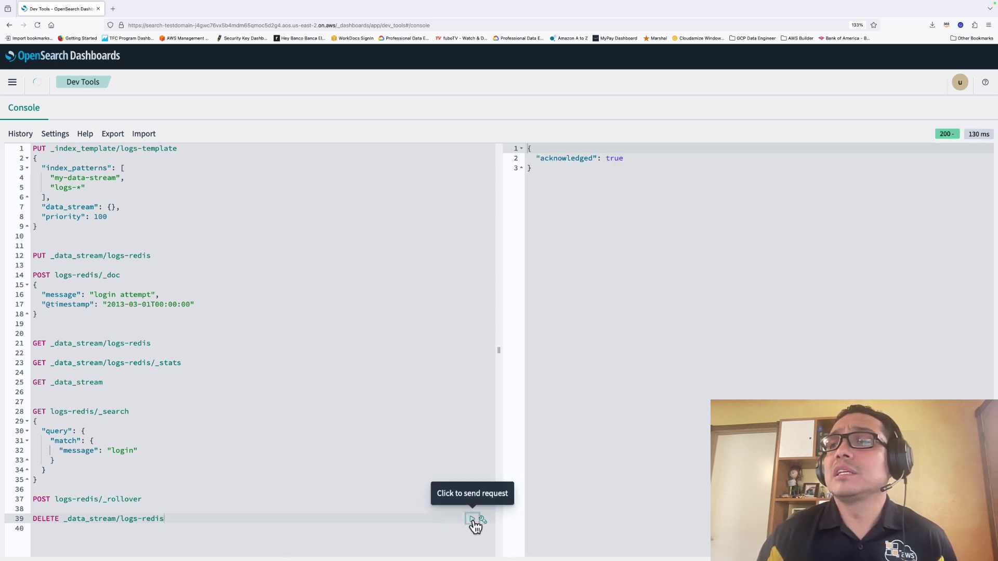
{"action": "left_click", "coordinate": [12, 82]}
{"action": "scroll", "coordinate": [66, 465], "scroll_direction": "down", "scroll_amount": 4}
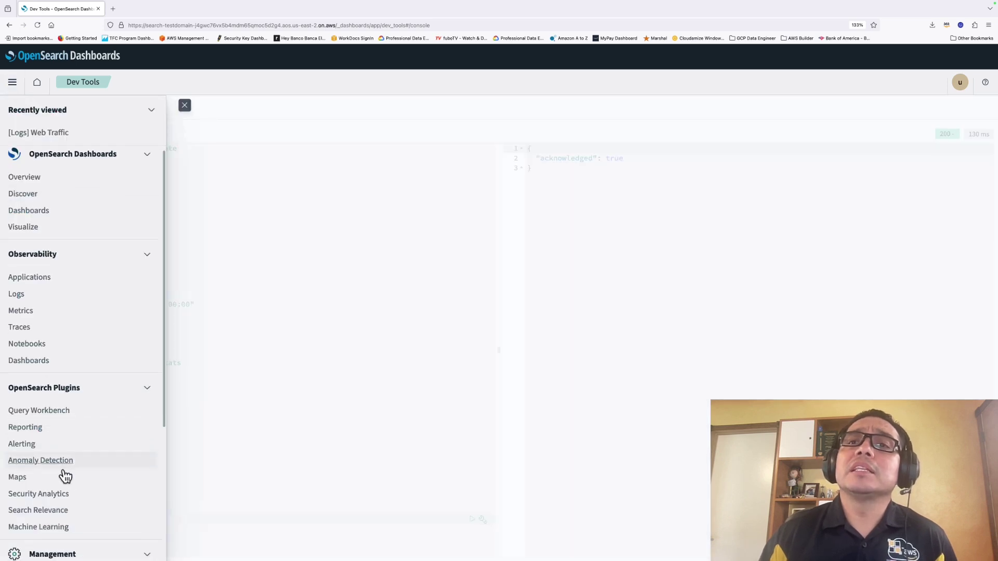
{"action": "left_click", "coordinate": [50, 412]}
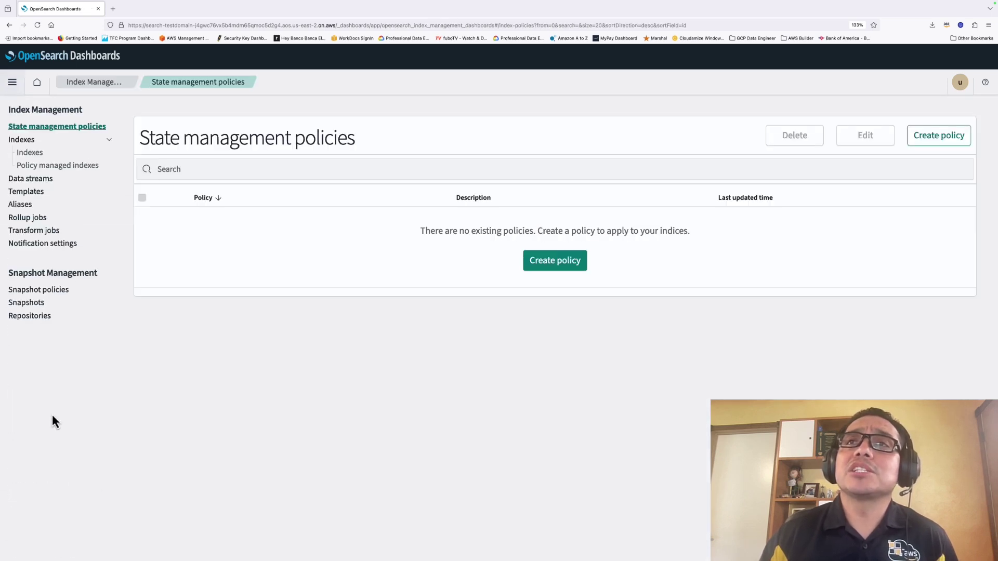
{"action": "left_click", "coordinate": [32, 180]}
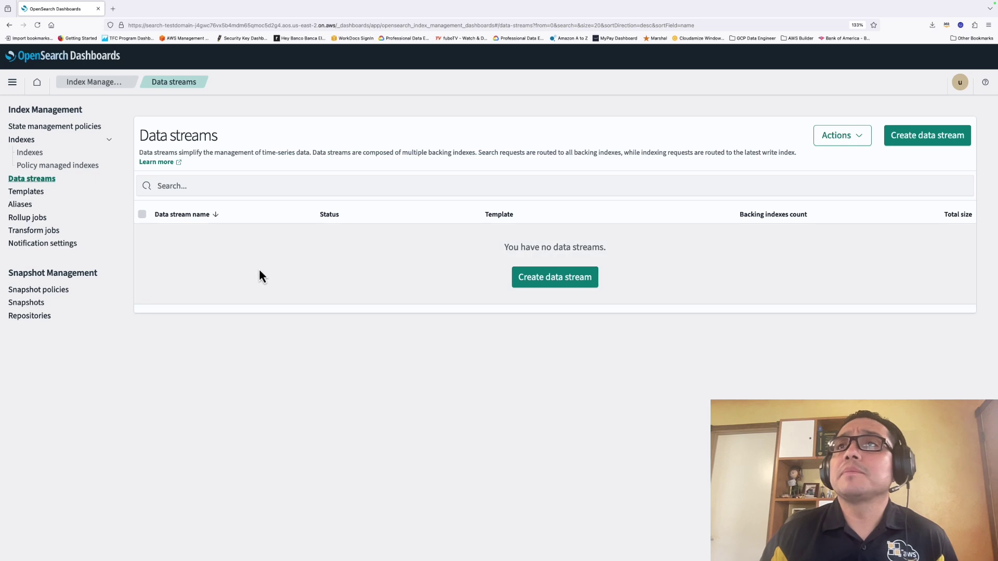